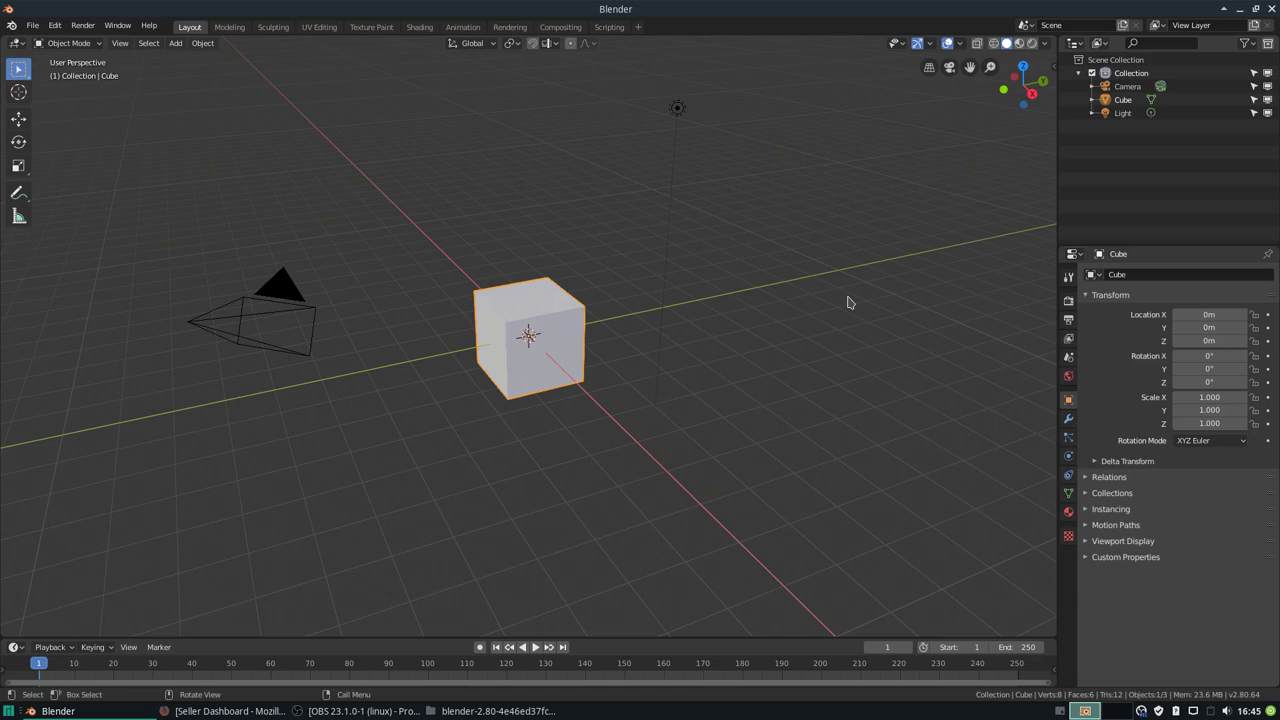
Step: Switch the scene's render engine to Cycles in Render Properties
left_click(1069, 302)
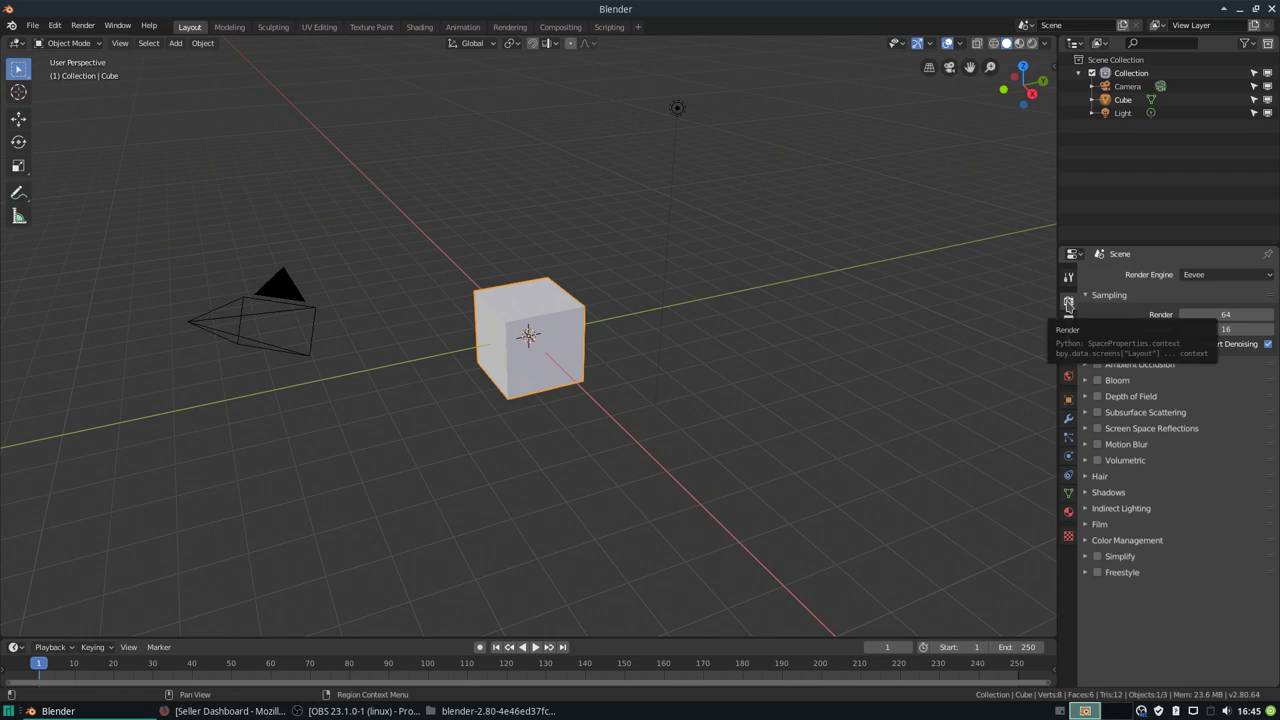
left_click(1201, 275)
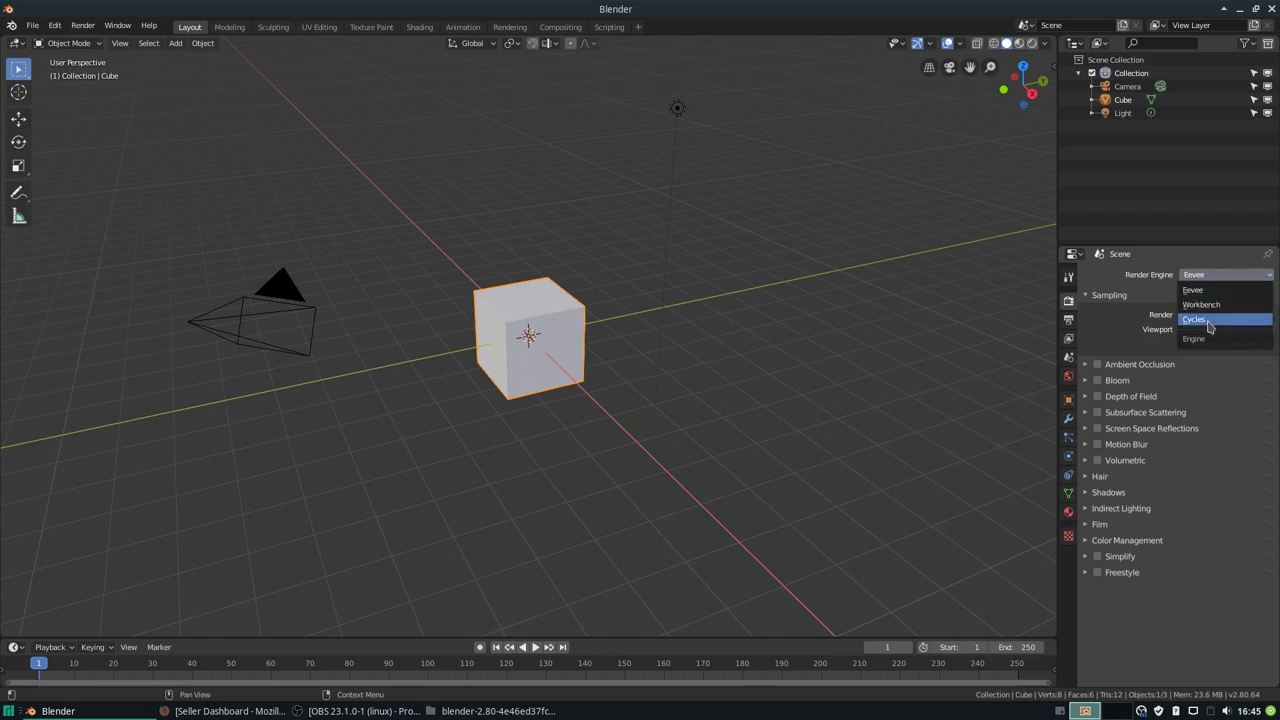
left_click(1205, 292)
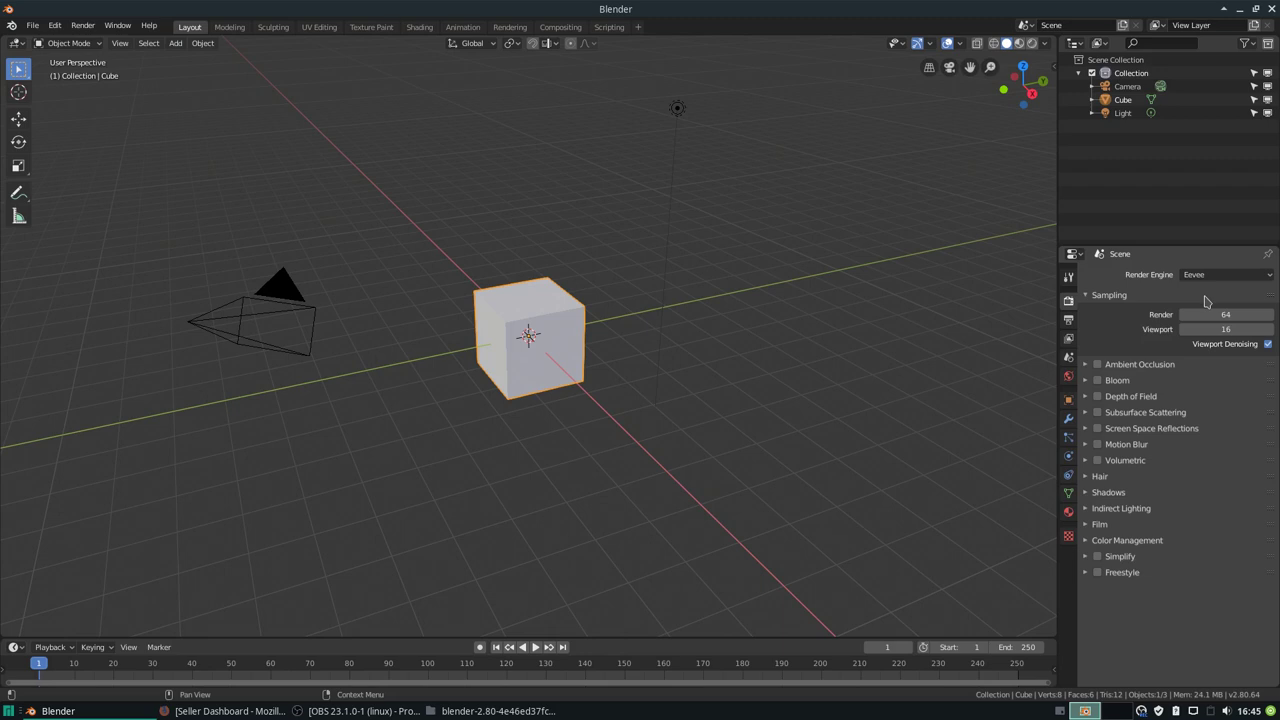
left_click(1208, 275)
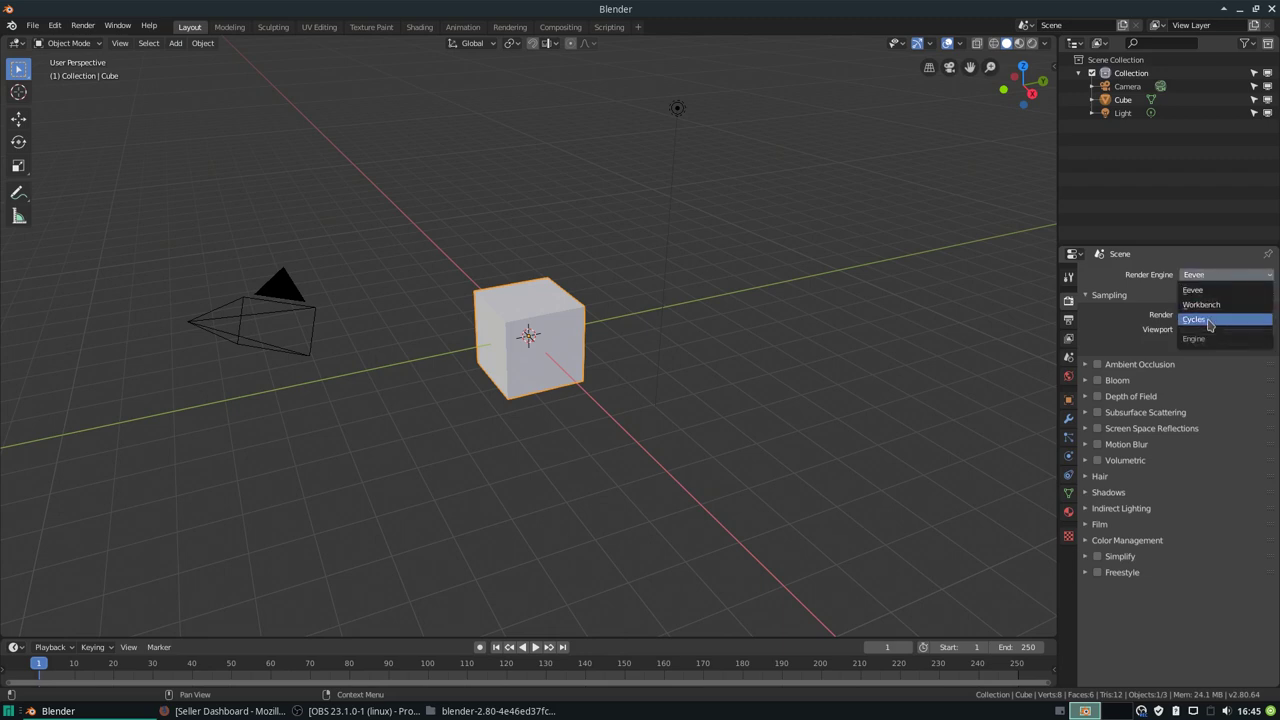
left_click(1210, 321)
Step: Try the Workbench render engine, then set it back to Eevee
left_click(1210, 280)
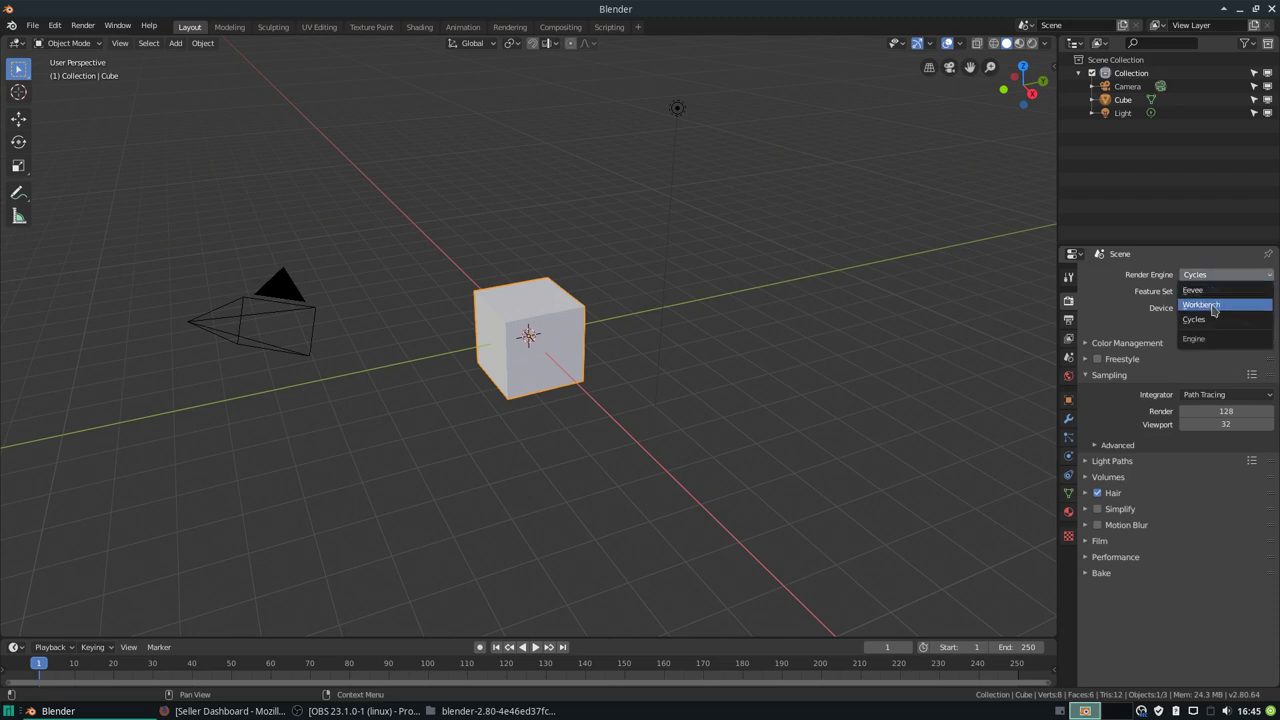
left_click(1210, 308)
left_click(1207, 275)
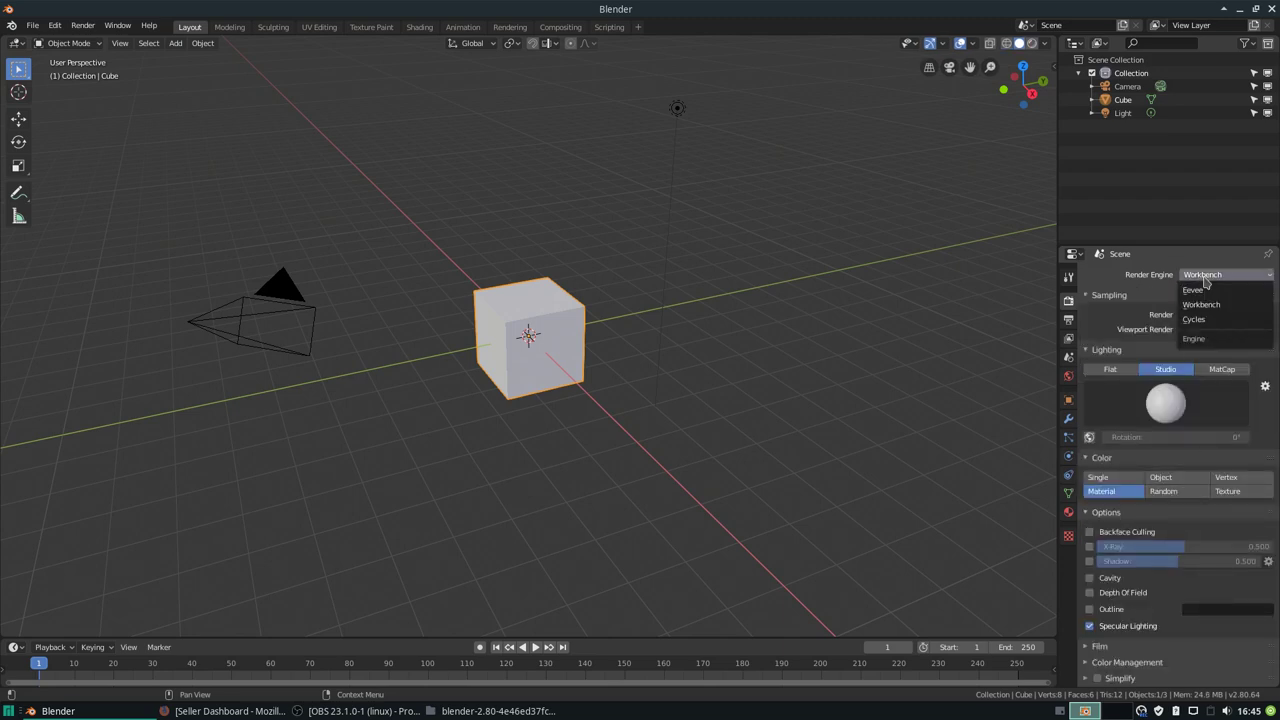
left_click(1205, 292)
middle_click_drag(371, 312, 514, 298)
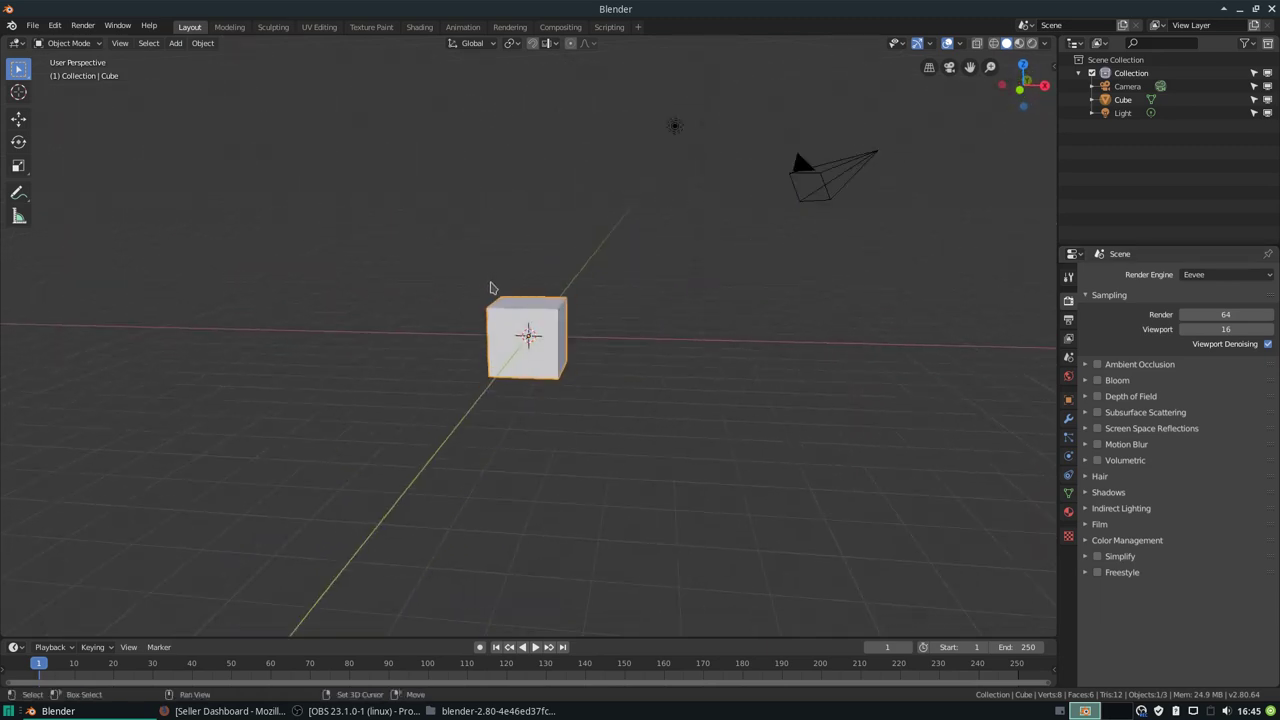
Step: Recentre the cube and switch the viewport to Rendered shading for a live Eevee preview
scroll(514, 298, "up", 3)
scroll(553, 293, "down", 2)
scroll(604, 290, "up", 2)
middle_click_drag(604, 290, 600, 351, "shift")
scroll(600, 351, "down", 1)
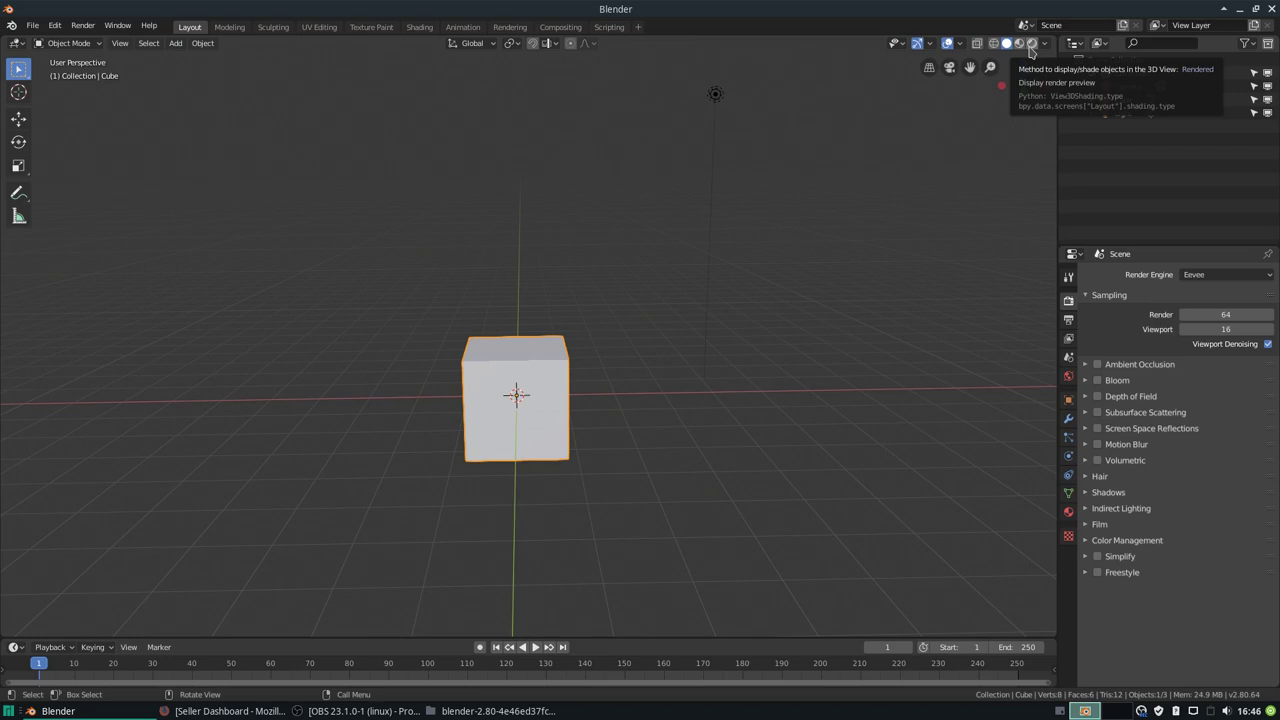
left_click(1031, 44)
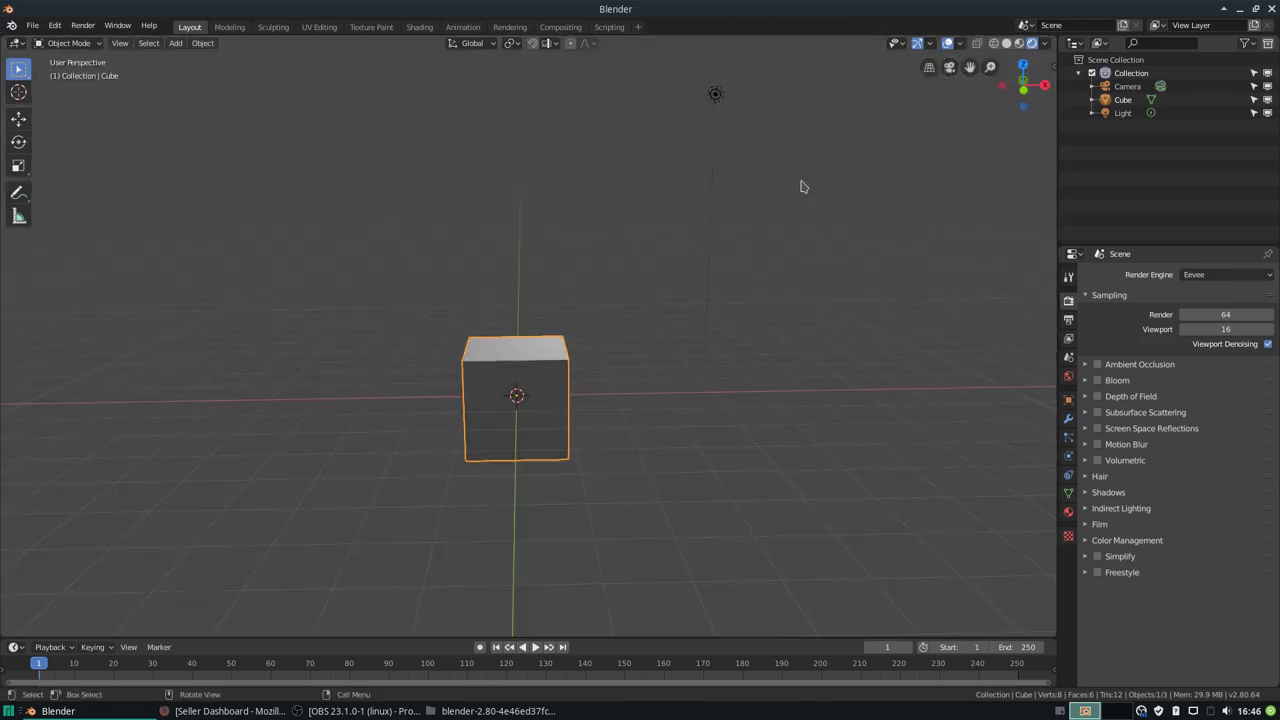
mouse_move(800, 186)
middle_mouse_down()
mouse_move(529, 320)
mouse_move(629, 297)
mouse_move(597, 317)
middle_mouse_up()
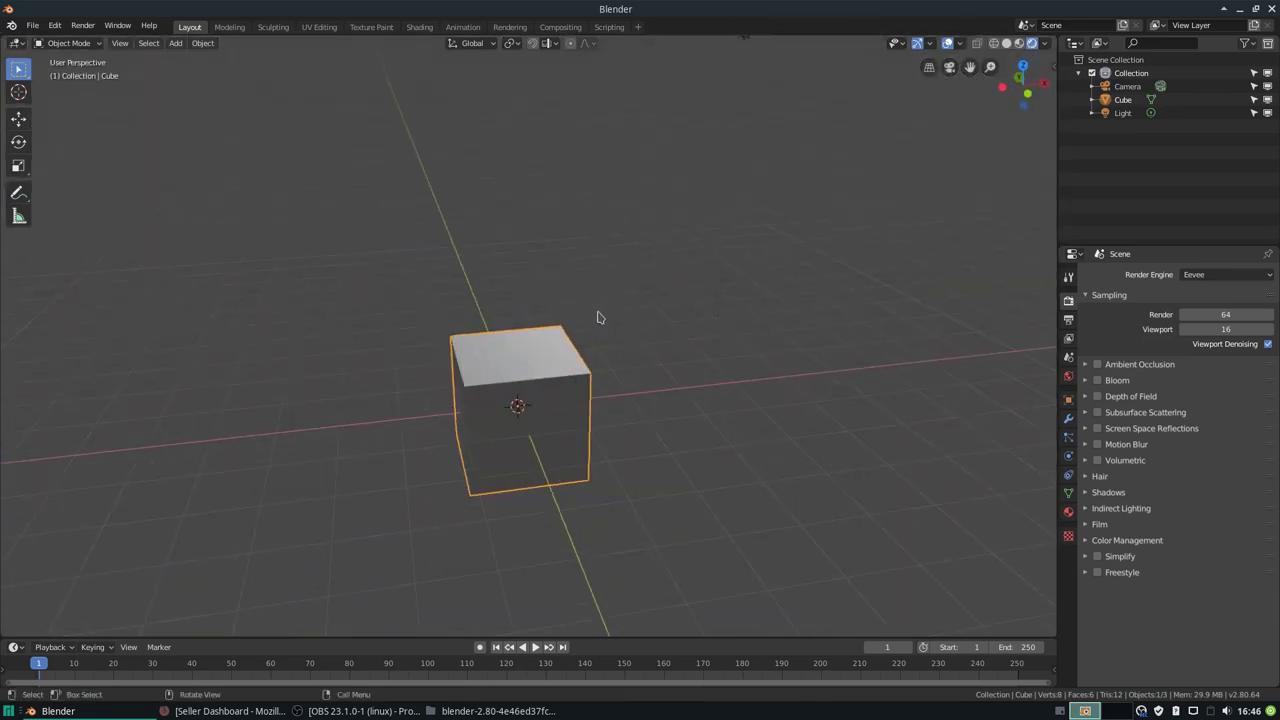
Step: Set the cube's material to Metallic 1.0 and Roughness 0.15
left_click(1070, 512)
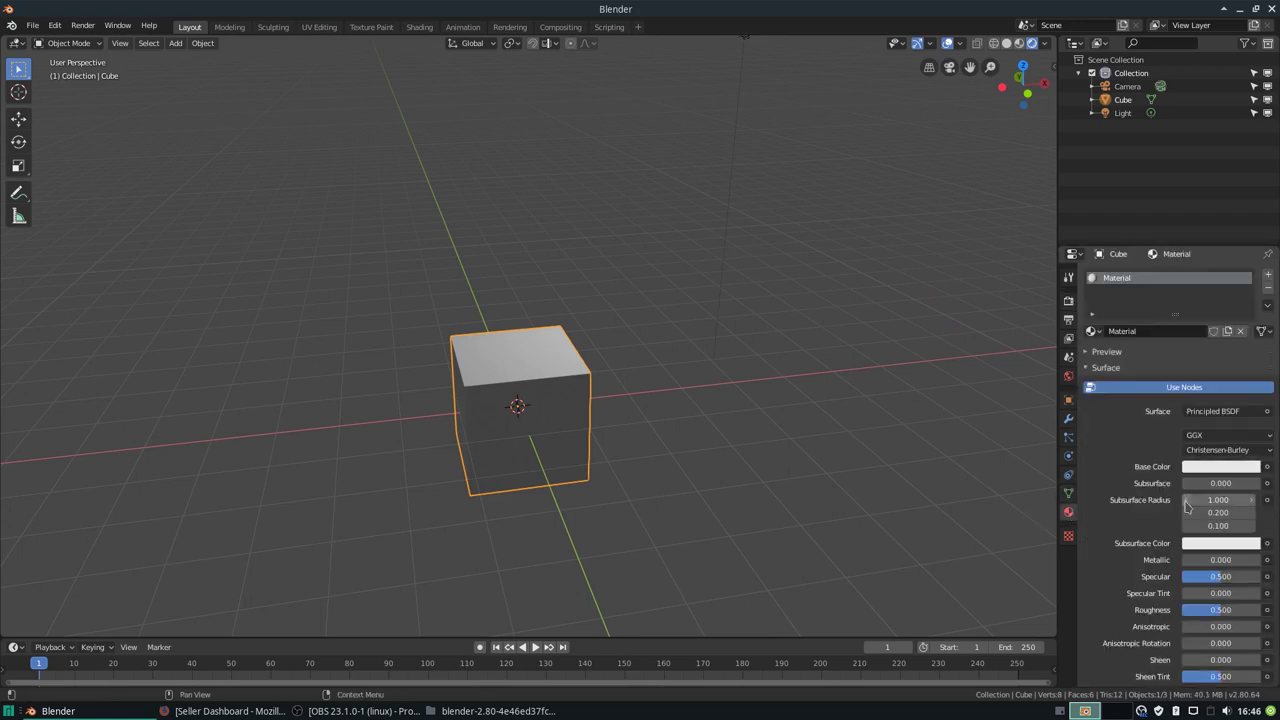
scroll(1180, 510, "down", 2)
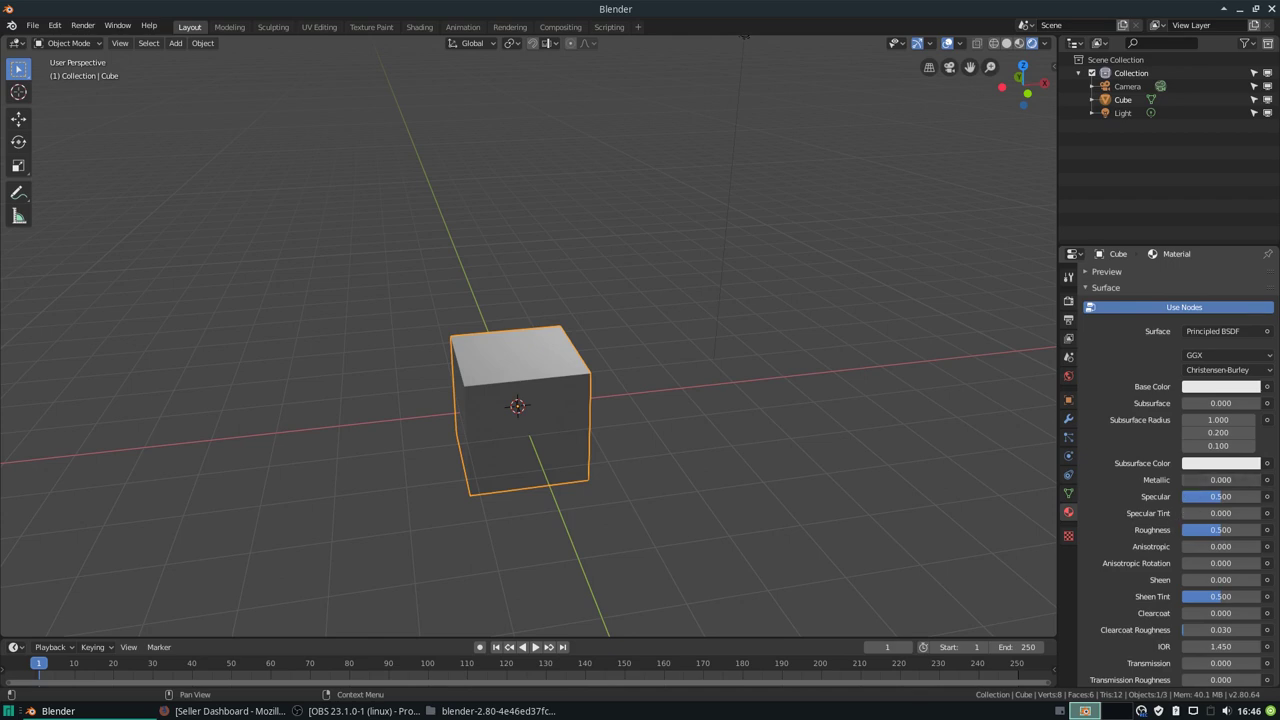
left_click_drag(1190, 480, 1260, 480)
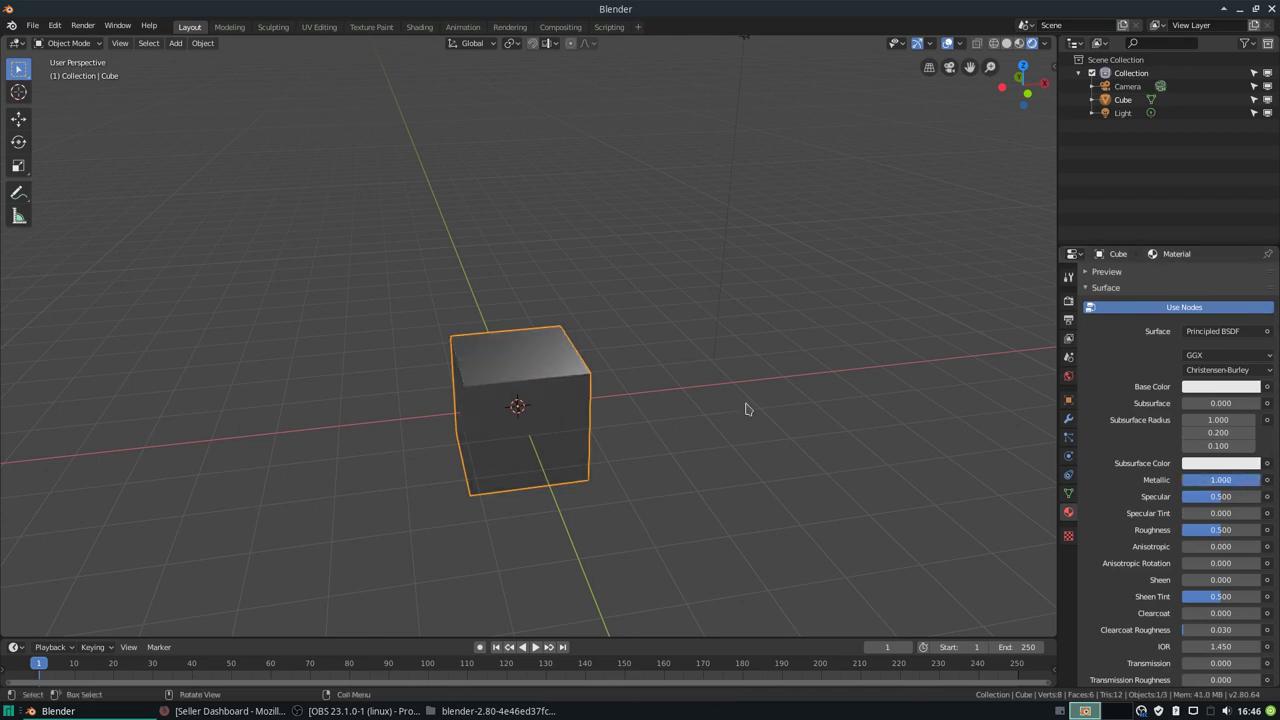
scroll(1243, 486, "down", 1)
left_click(1232, 503)
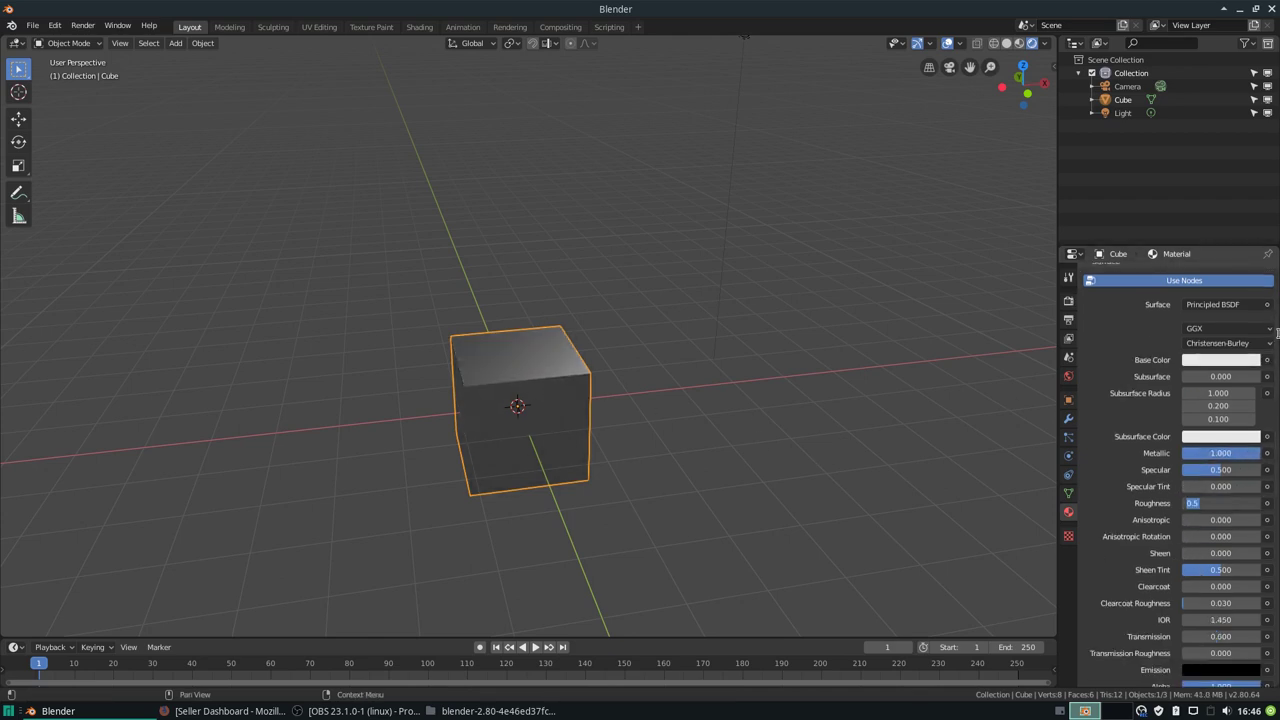
type("0.15")
key("Return")
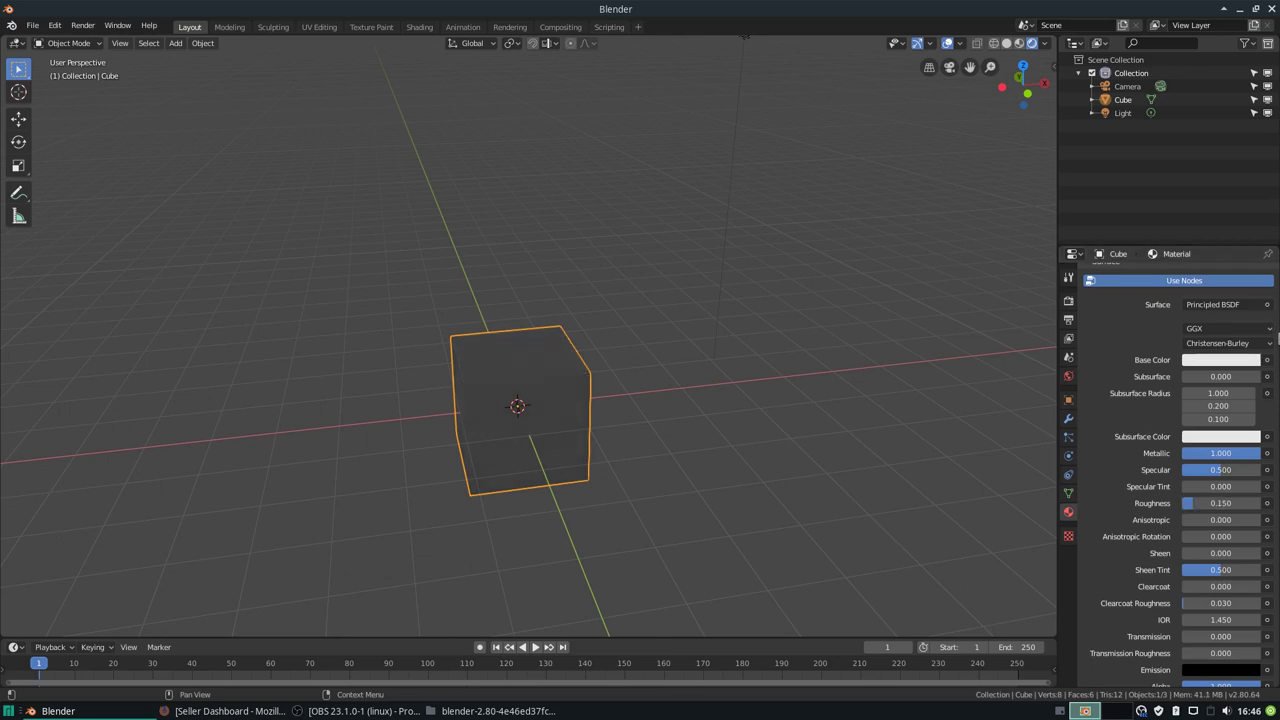
scroll(666, 305, "down", 2)
middle_click_drag(666, 305, 531, 320)
key("shift+a")
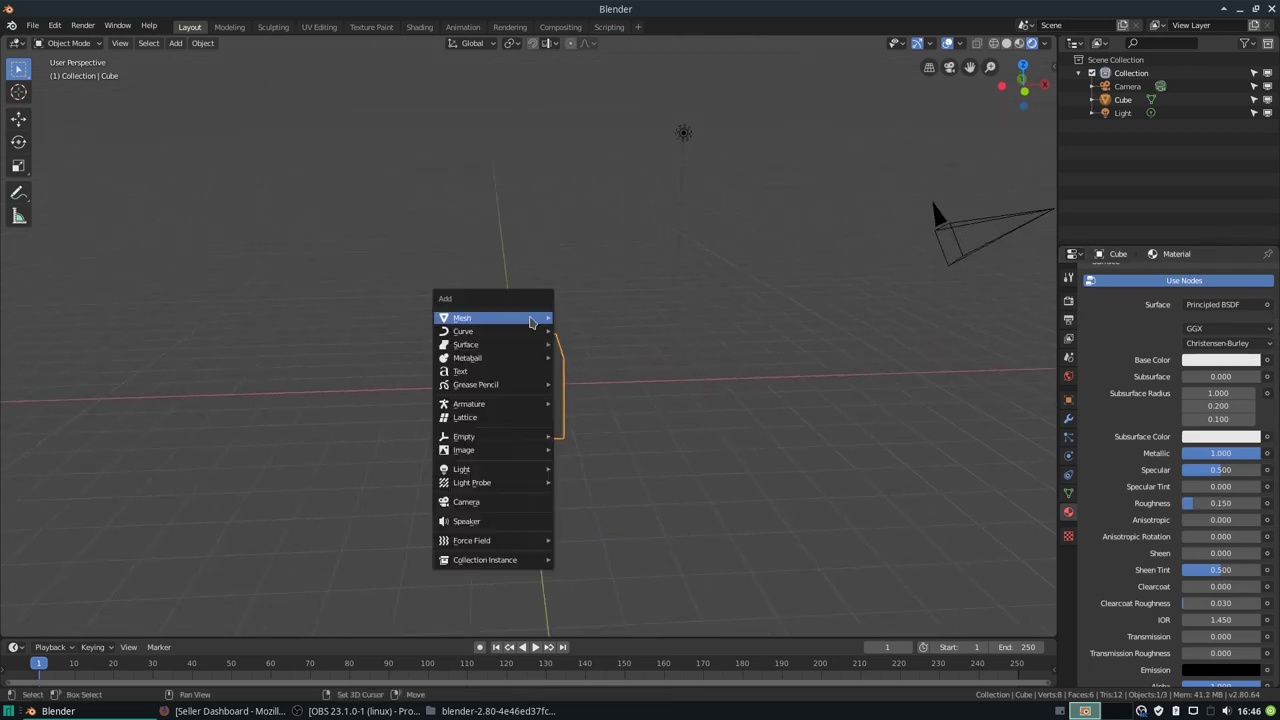
mouse_move(490, 318)
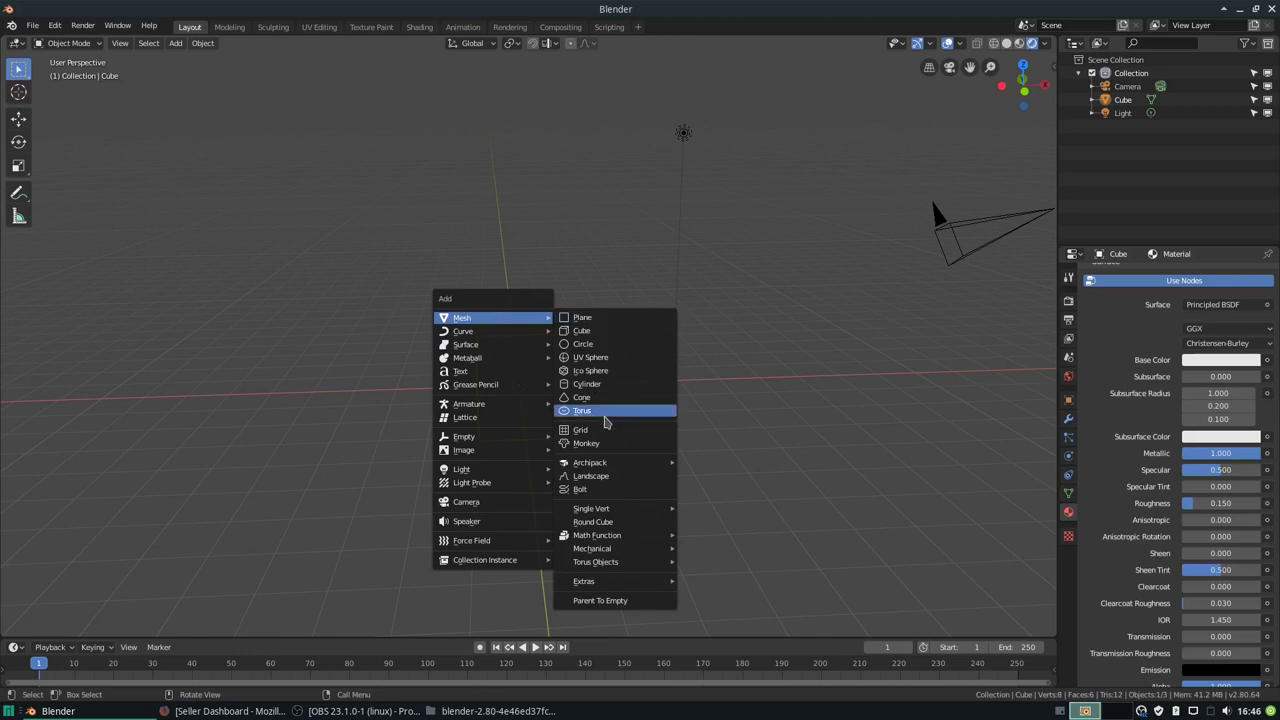
Step: Add a Suzanne monkey, move it along X to the right of the cube, and give it a new material
left_click(590, 442)
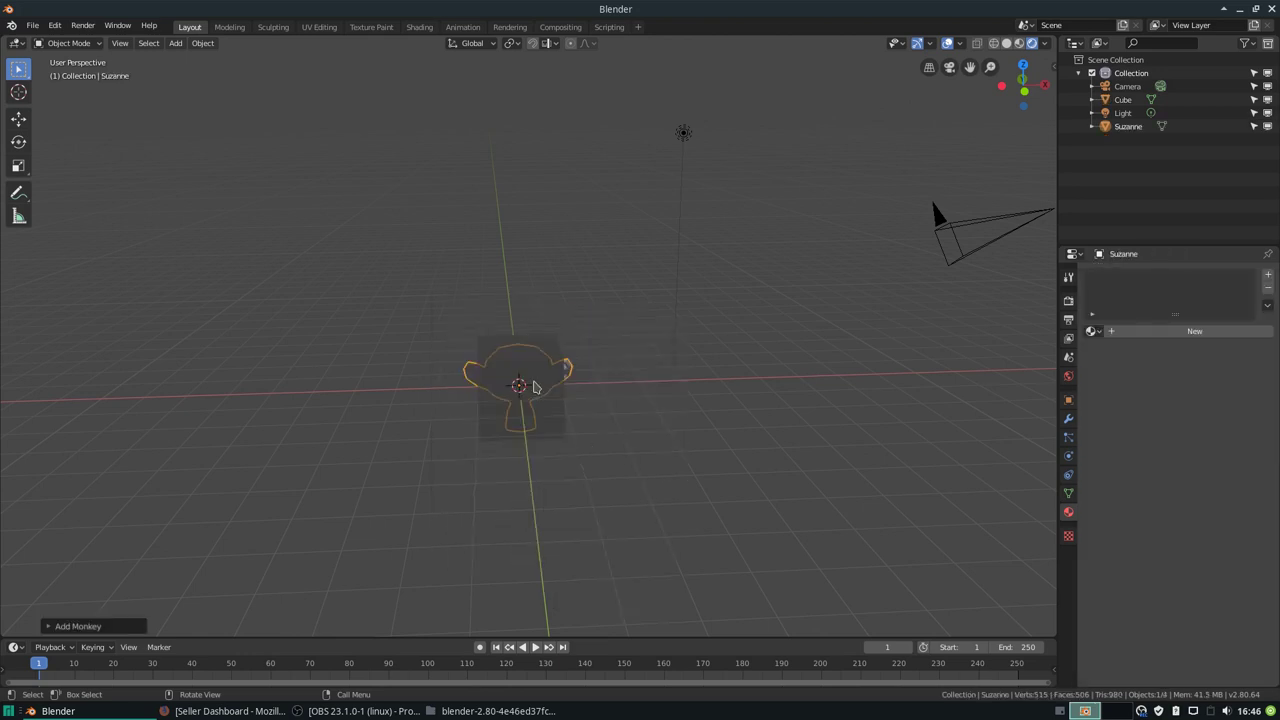
key("s")
key("Escape")
key("g")
key("x")
left_click(700, 357)
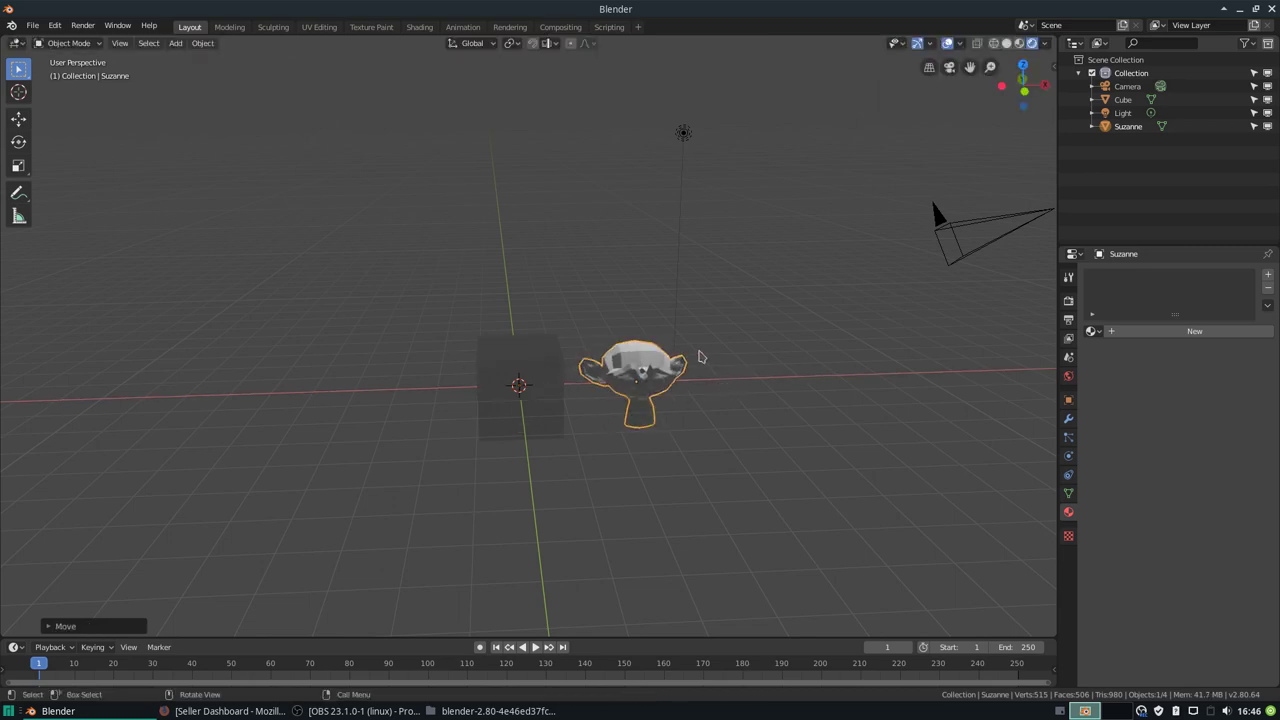
left_click(1165, 334)
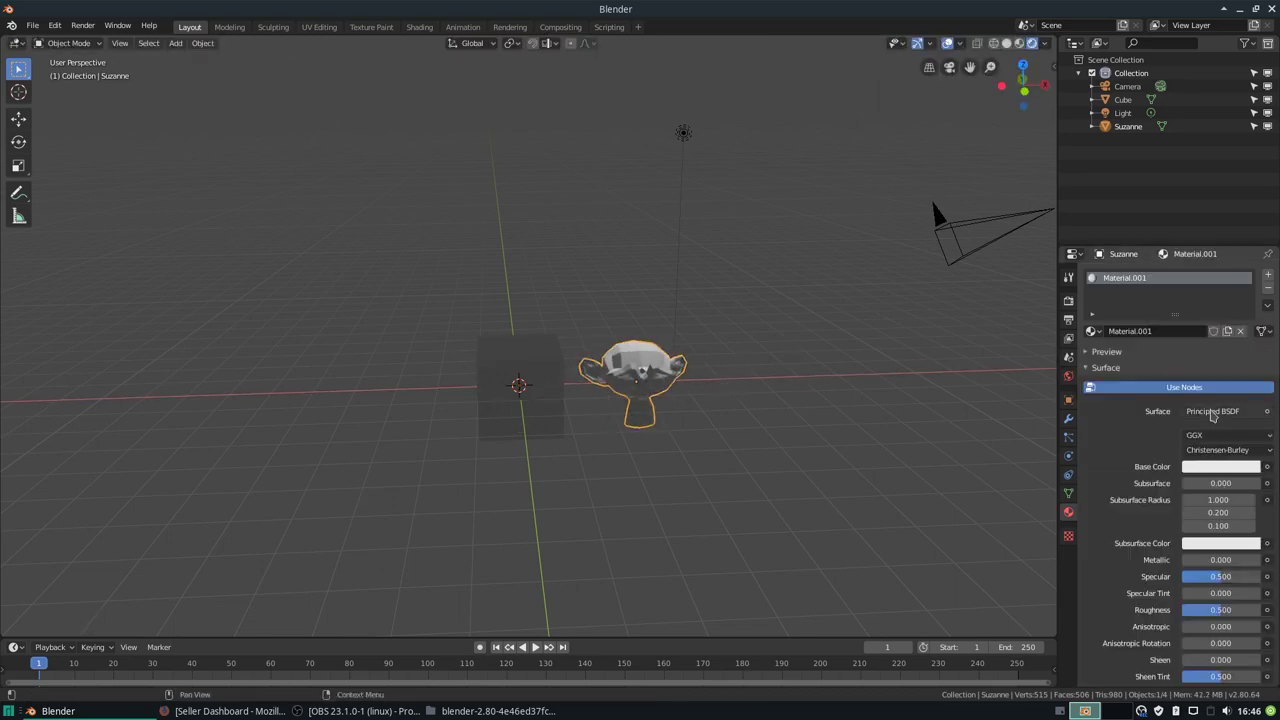
Step: Give Suzanne's material Transmission 1.0 and a green Base Color
scroll(1205, 450, "down", 2)
scroll(1205, 470, "down", 2)
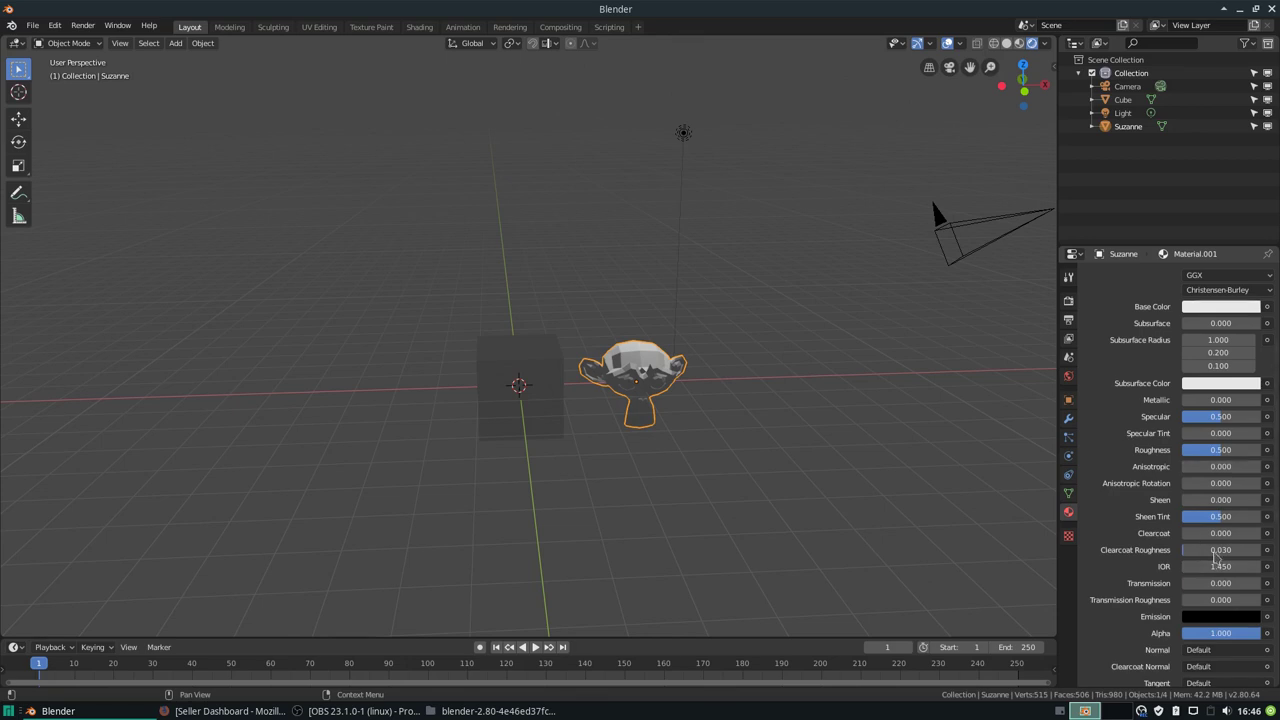
left_click_drag(1184, 583, 1262, 583)
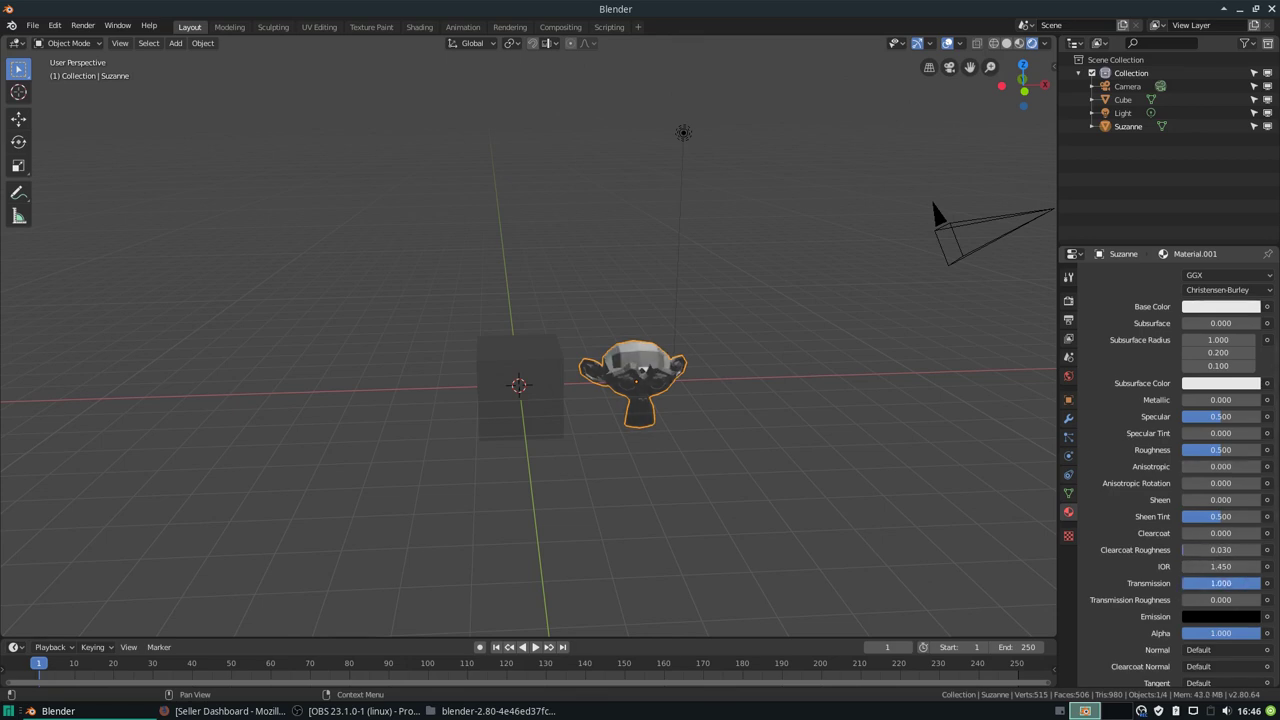
left_click(1215, 310)
left_click(1171, 144)
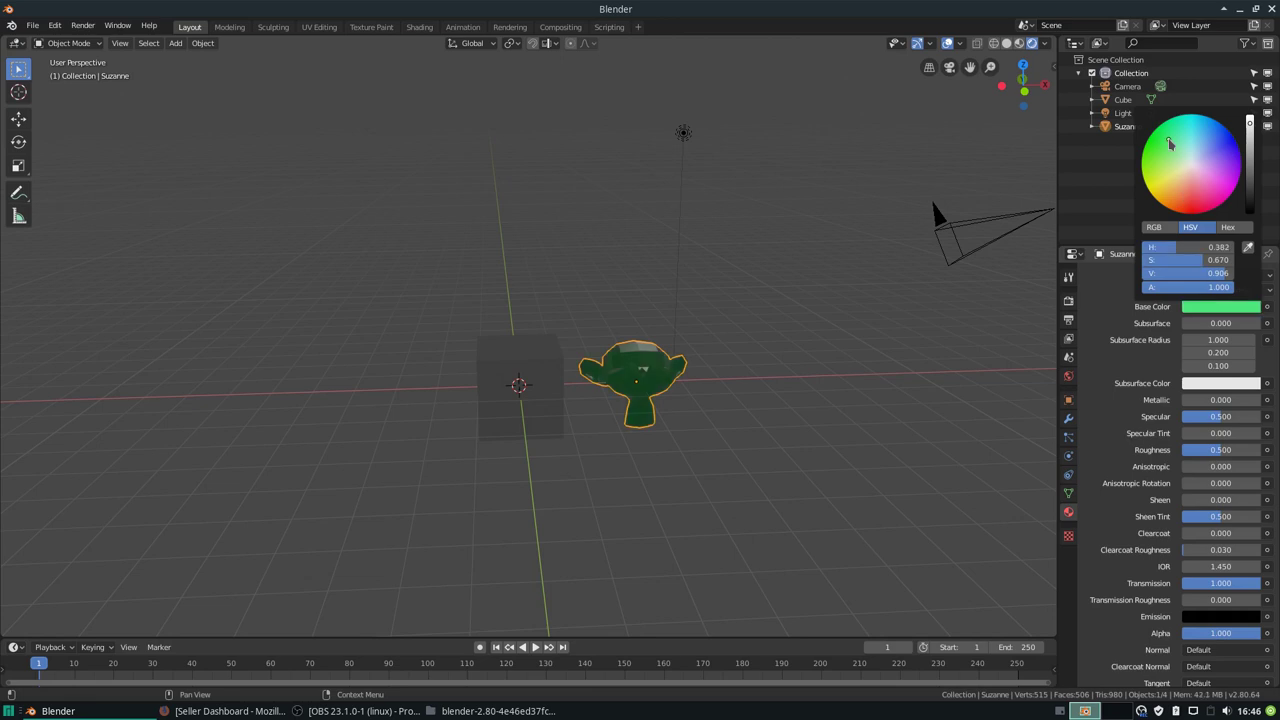
left_click(1170, 146)
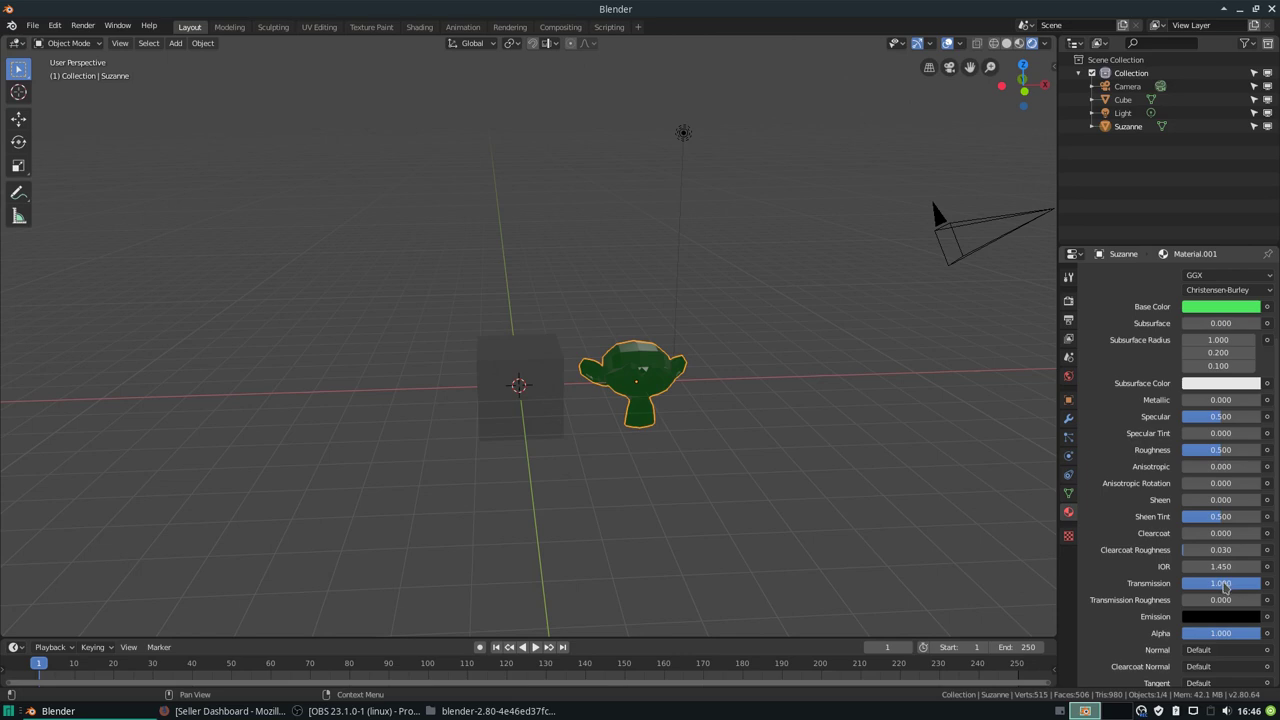
Step: Set Suzanne's material Roughness to 0.25
mouse_move(1220, 449)
left_mouse_down()
mouse_move(1160, 449)
mouse_move(1208, 455)
left_mouse_up()
left_click(1214, 452)
type(".25")
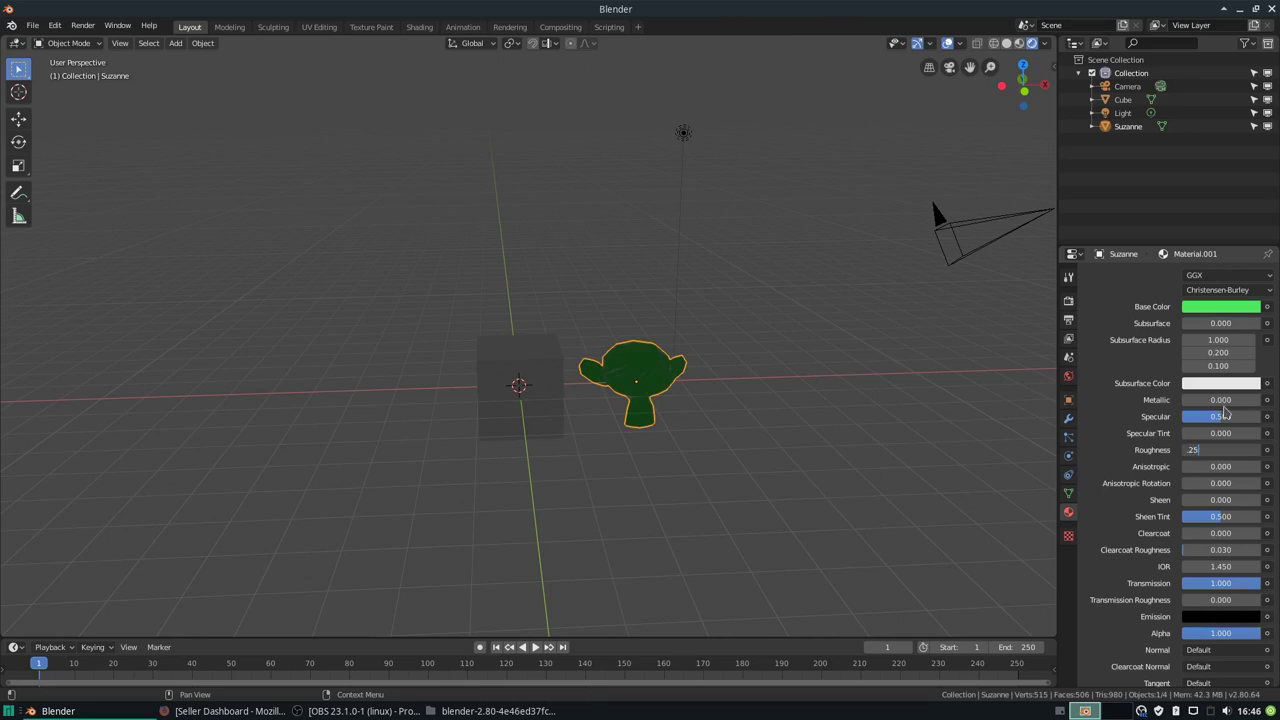
key("Return")
mouse_move(763, 371)
middle_mouse_down()
mouse_move(532, 327)
mouse_move(614, 345)
mouse_move(673, 311)
middle_mouse_up()
scroll(651, 359, "up", 5)
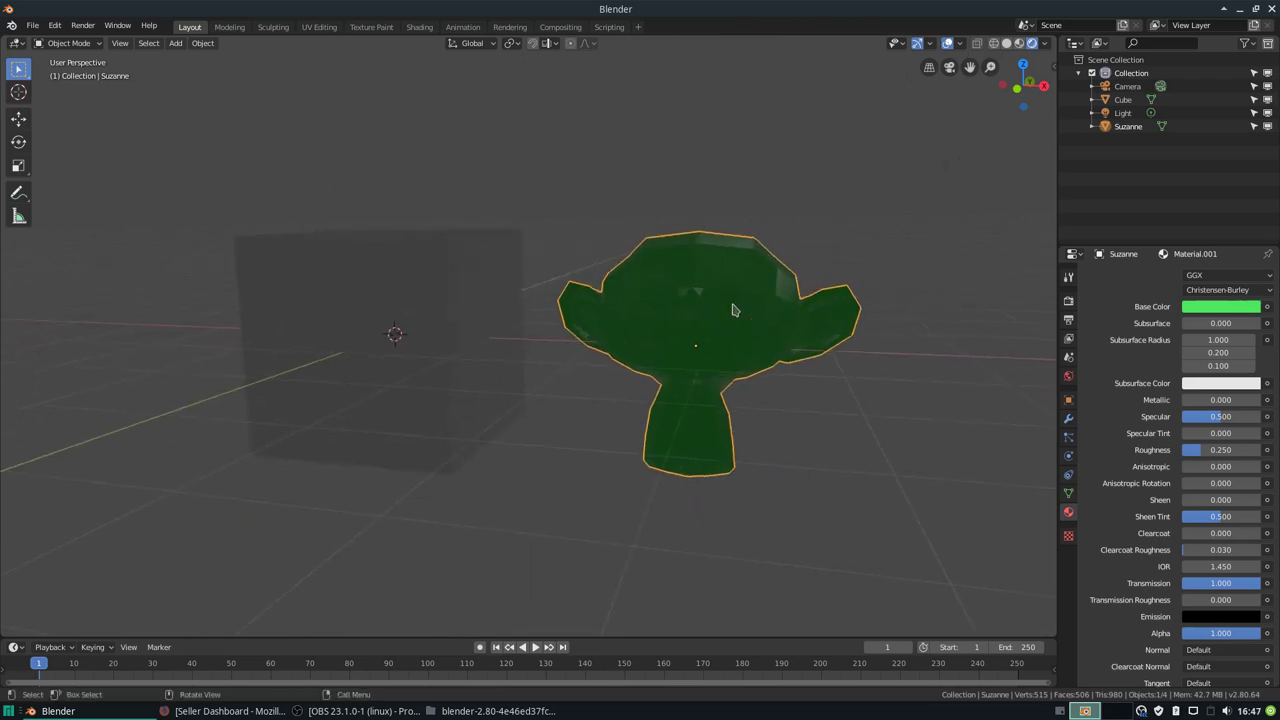
middle_click_drag(673, 311, 720, 296)
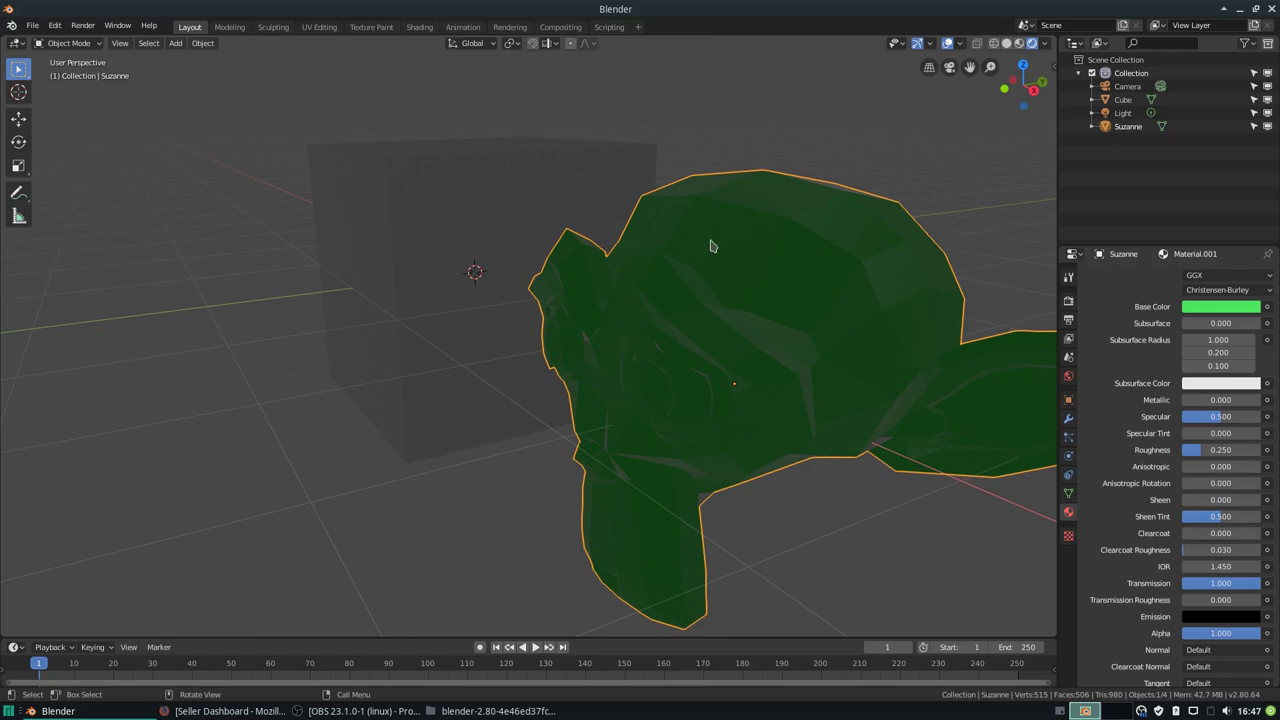
scroll(700, 300, "down", 2)
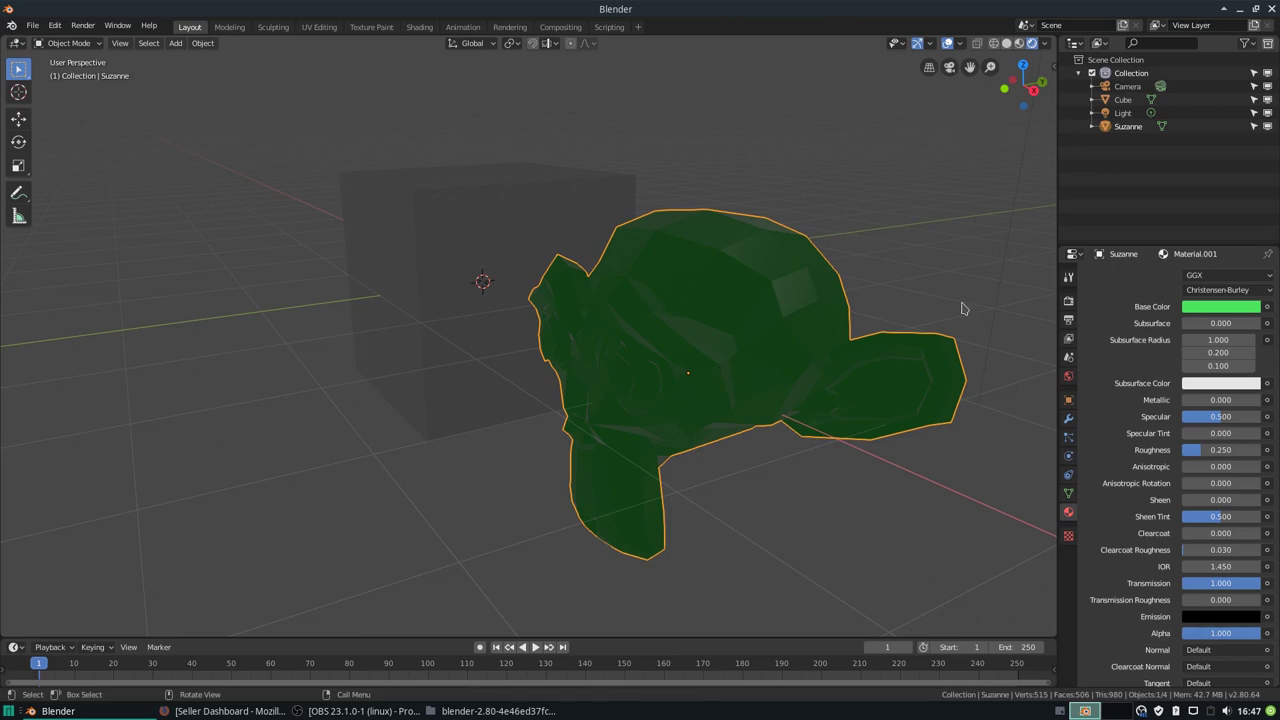
Step: Move the light to a new position above the cube and Suzanne
left_click(1068, 300)
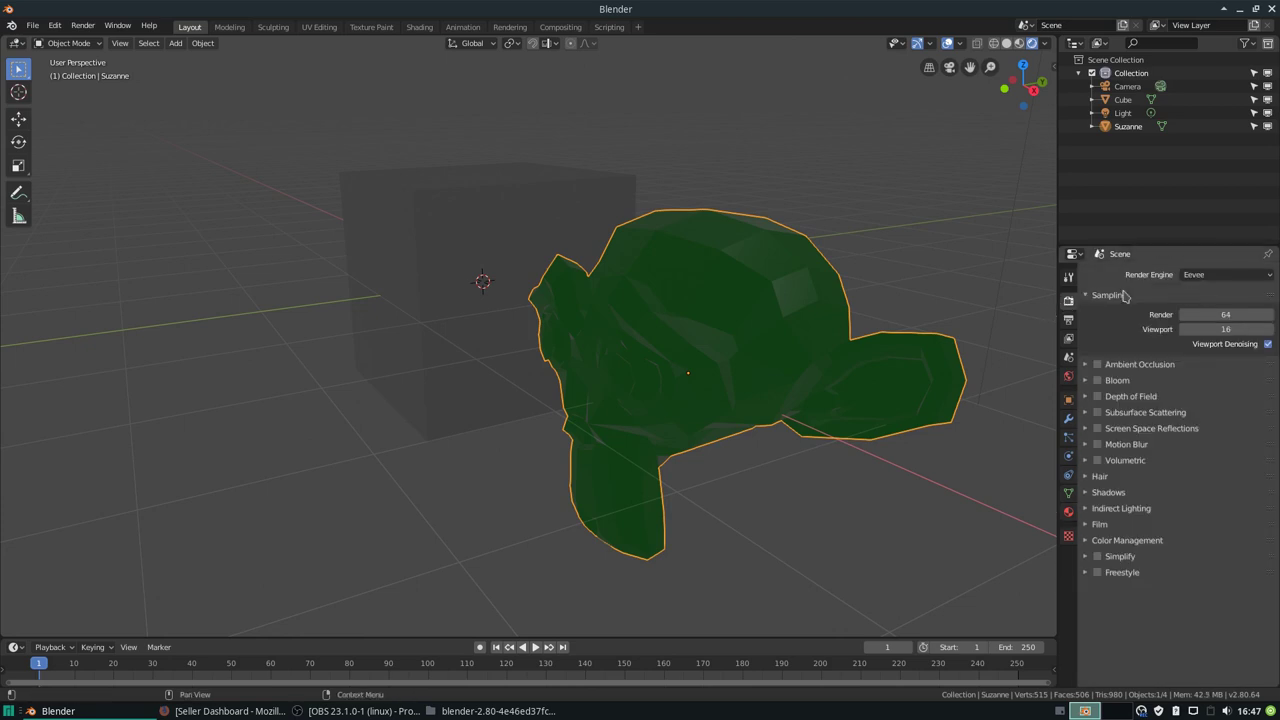
scroll(760, 282, "down", 3)
scroll(740, 284, "down", 2)
scroll(740, 284, "up", 4)
scroll(740, 286, "down", 4)
scroll(740, 287, "down", 3)
left_click(628, 119)
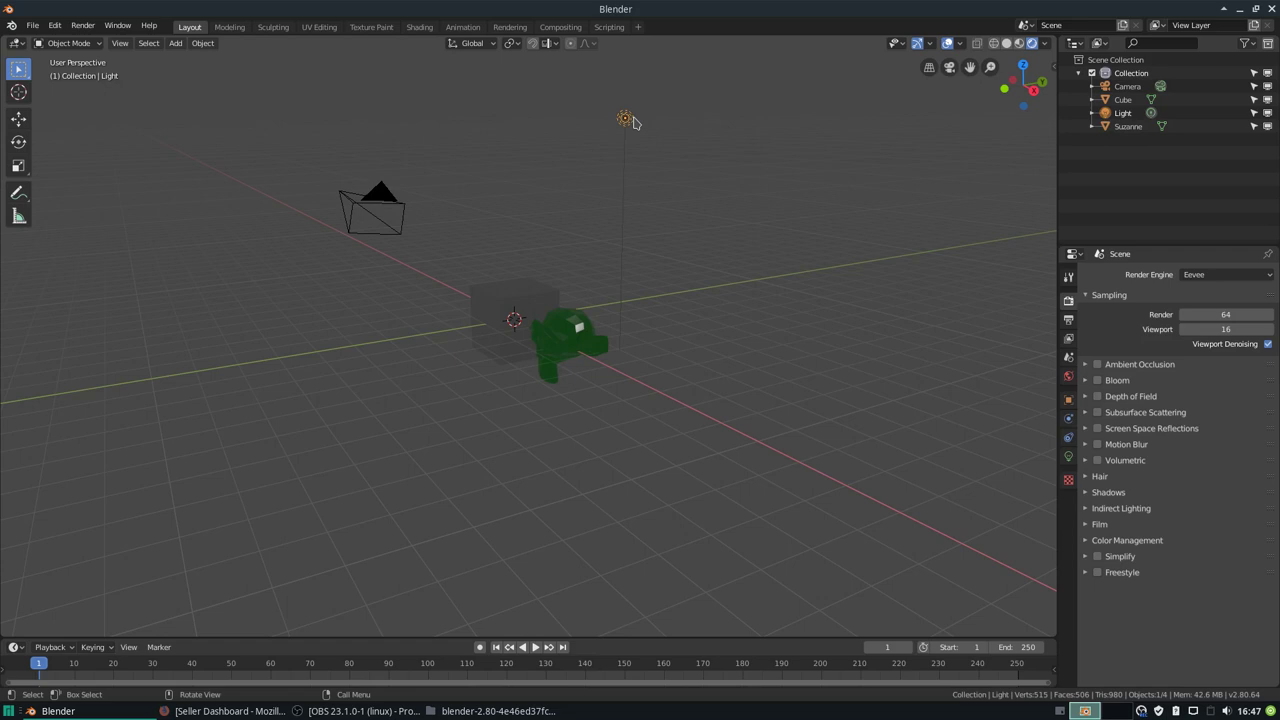
key("g")
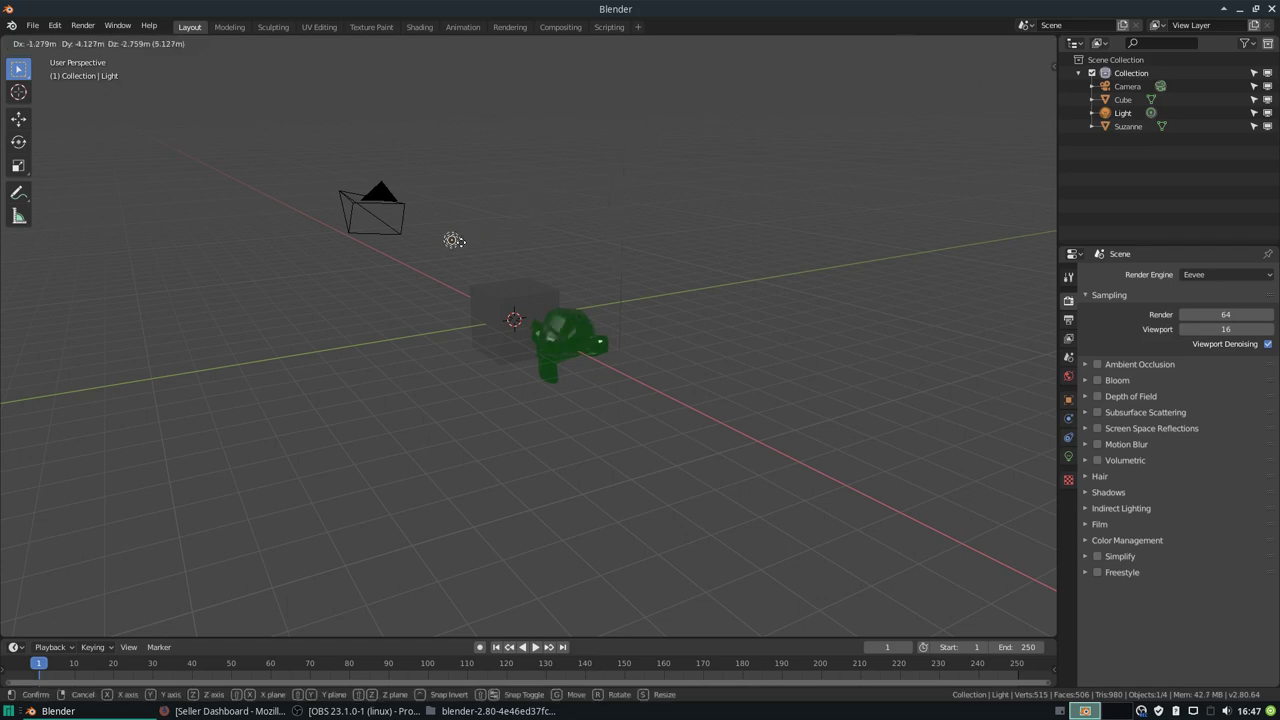
left_click(454, 239)
Step: Enable Bloom in the Eevee render settings and select the light
scroll(454, 239, "up", 2)
scroll(450, 300, "up", 4)
scroll(450, 358, "up", 2)
scroll(450, 358, "down", 3)
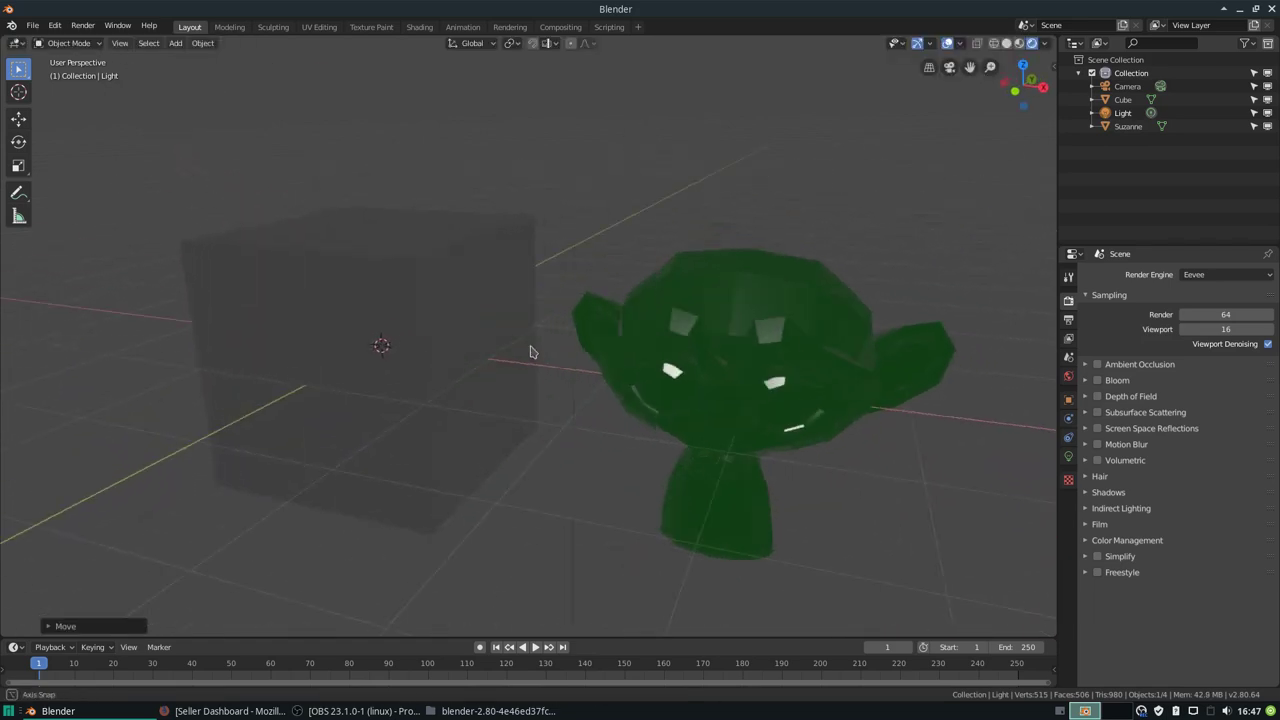
middle_click_drag(529, 357, 984, 372)
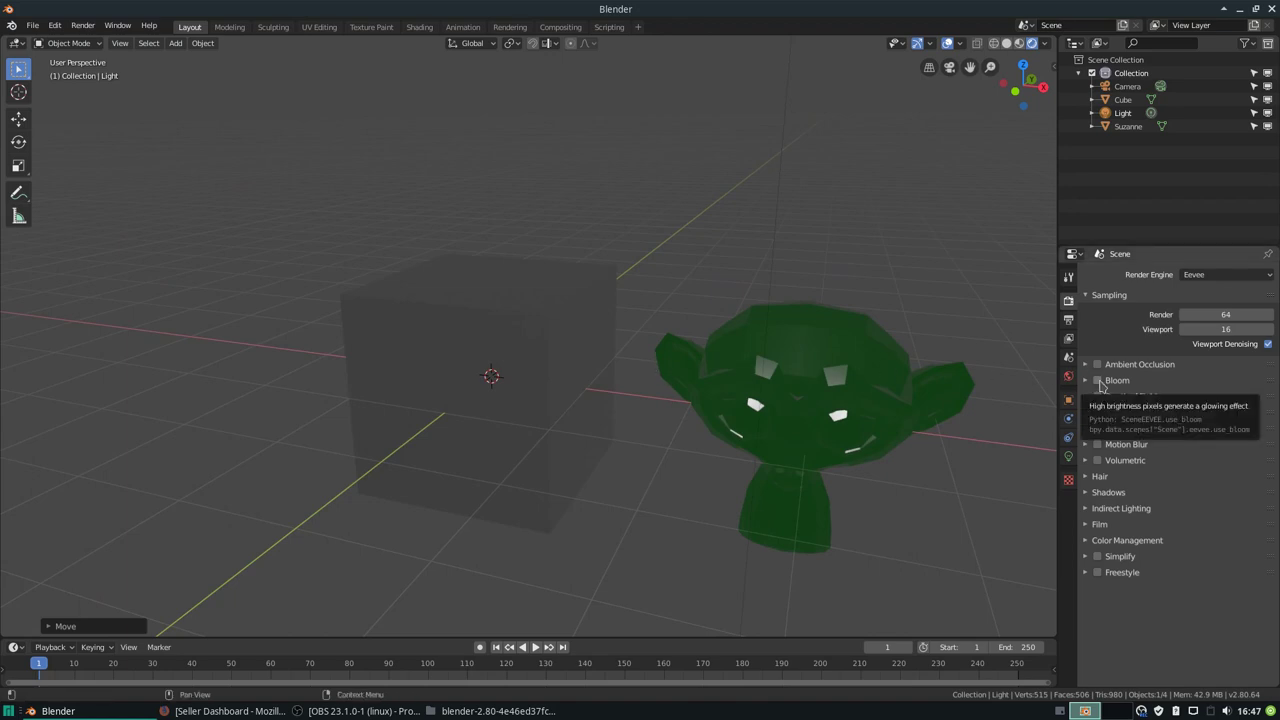
left_click(1097, 380)
scroll(704, 206, "down", 2)
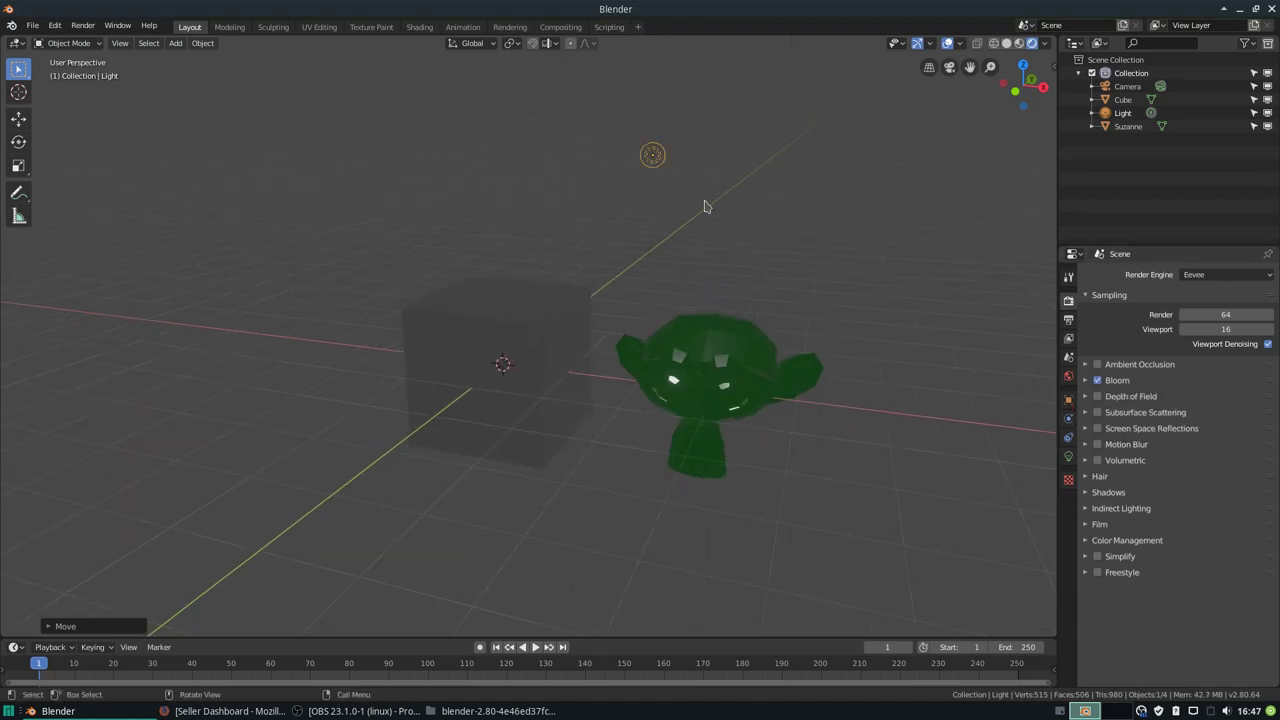
left_click(663, 155)
Step: Change the light type from Point to Sun, keeping strength 1000
left_click(1068, 456)
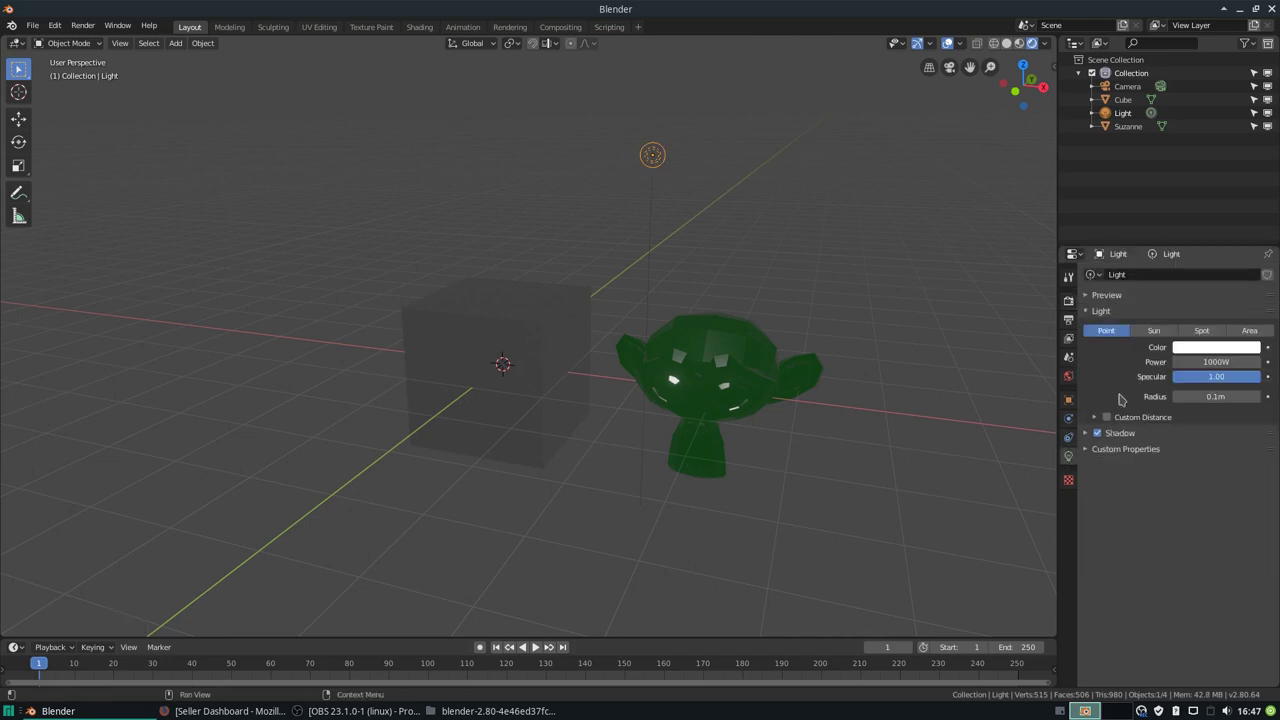
left_click(1154, 330)
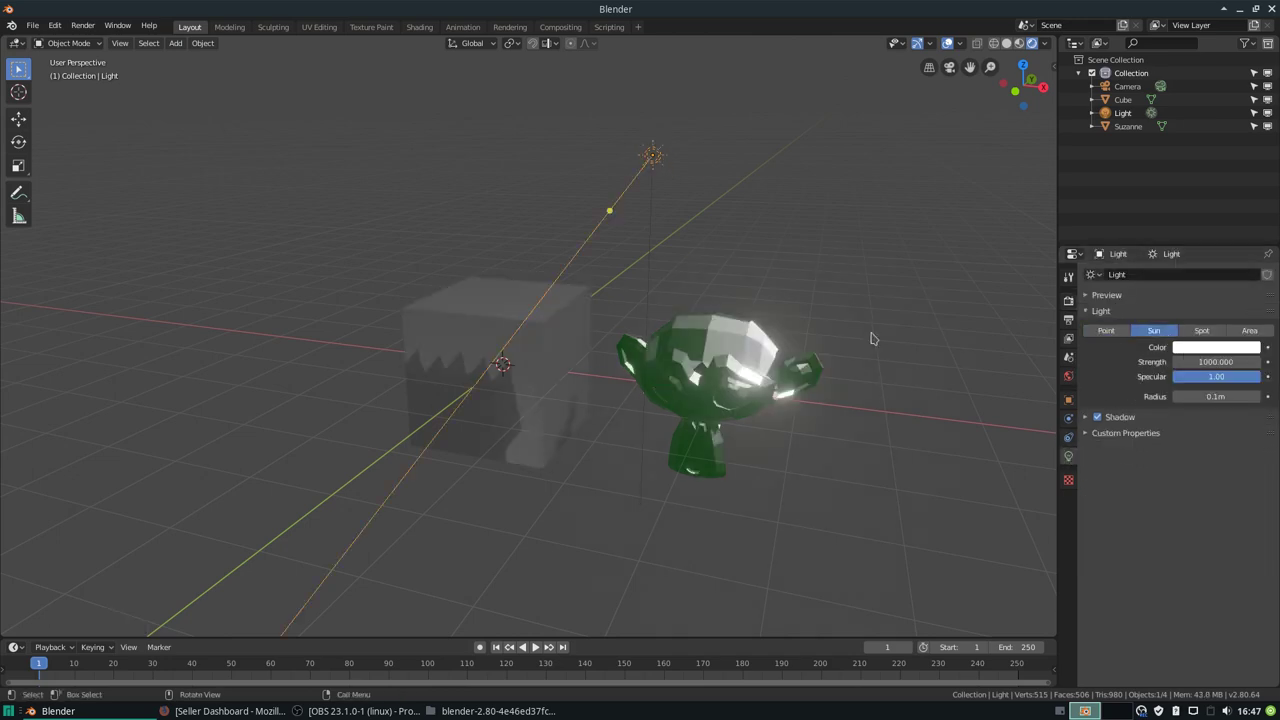
scroll(856, 348, "up", 4)
scroll(856, 348, "down", 2)
scroll(423, 357, "down", 2)
mouse_move(423, 357)
middle_mouse_down()
mouse_move(600, 306)
mouse_move(395, 316)
middle_mouse_up()
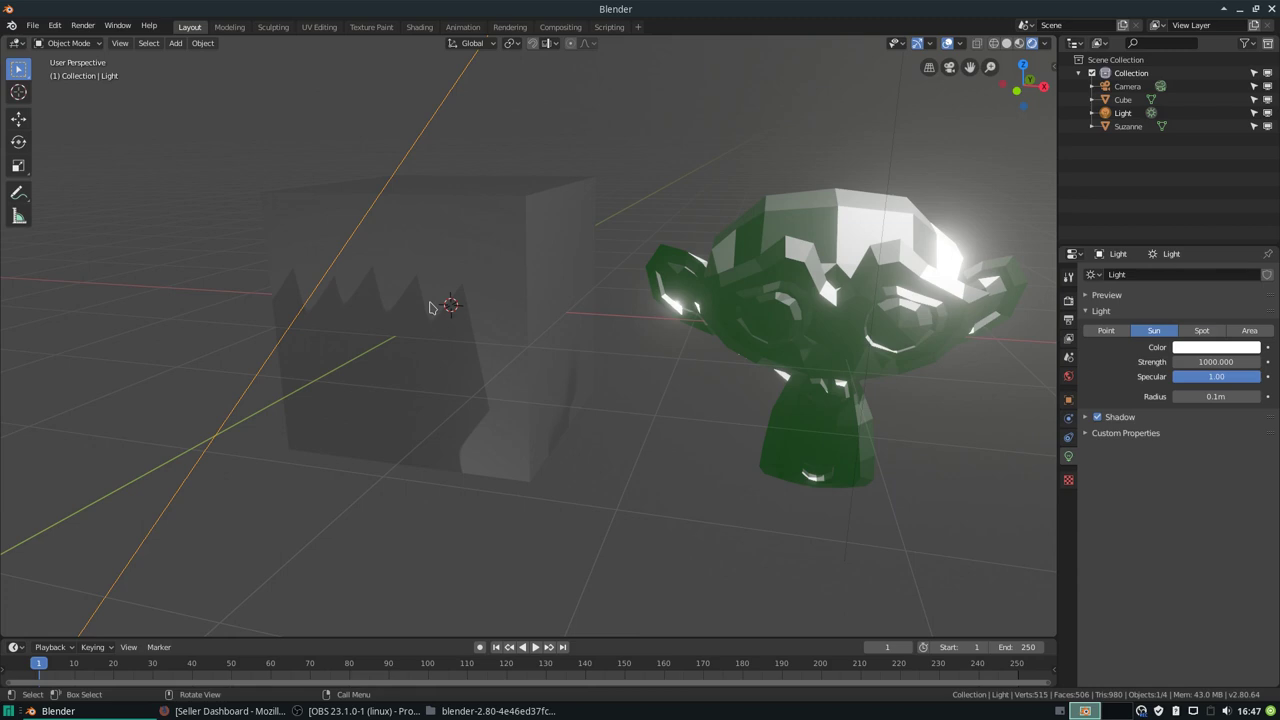
scroll(430, 307, "down", 2)
scroll(525, 375, "down", 1)
scroll(641, 370, "up", 2)
scroll(638, 369, "up", 2)
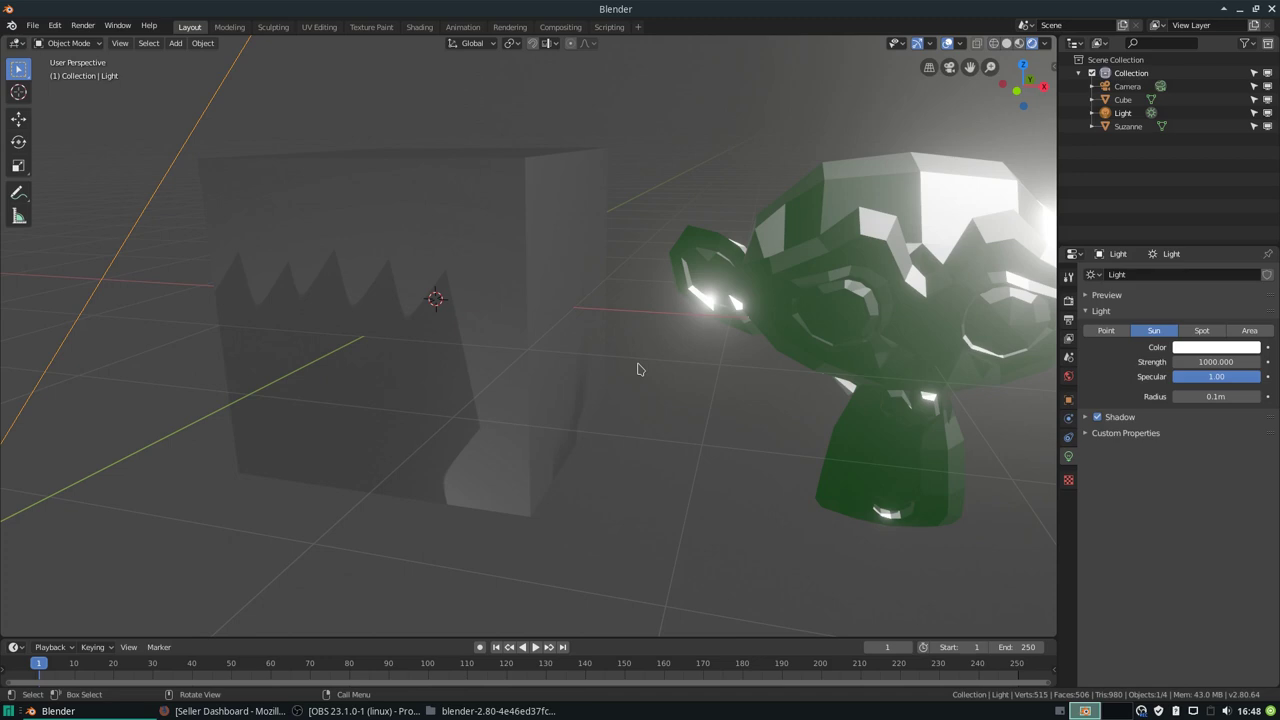
Step: Reopen the Eevee Render Properties from a new view of the cube and Suzanne
middle_click_drag(657, 330, 590, 335)
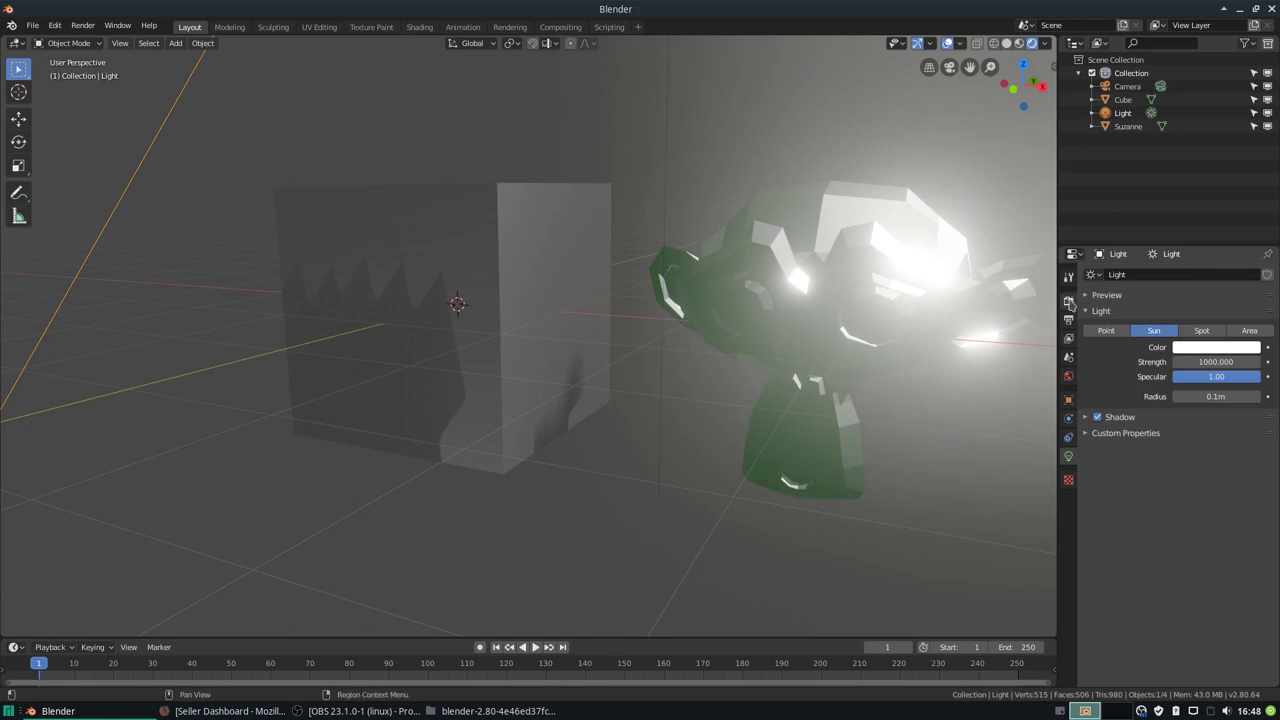
left_click(1068, 301)
mouse_move(831, 352)
middle_mouse_down()
mouse_move(812, 362)
mouse_move(795, 345)
mouse_move(759, 279)
middle_mouse_up()
scroll(790, 338, "up", 2)
scroll(790, 338, "up", 1)
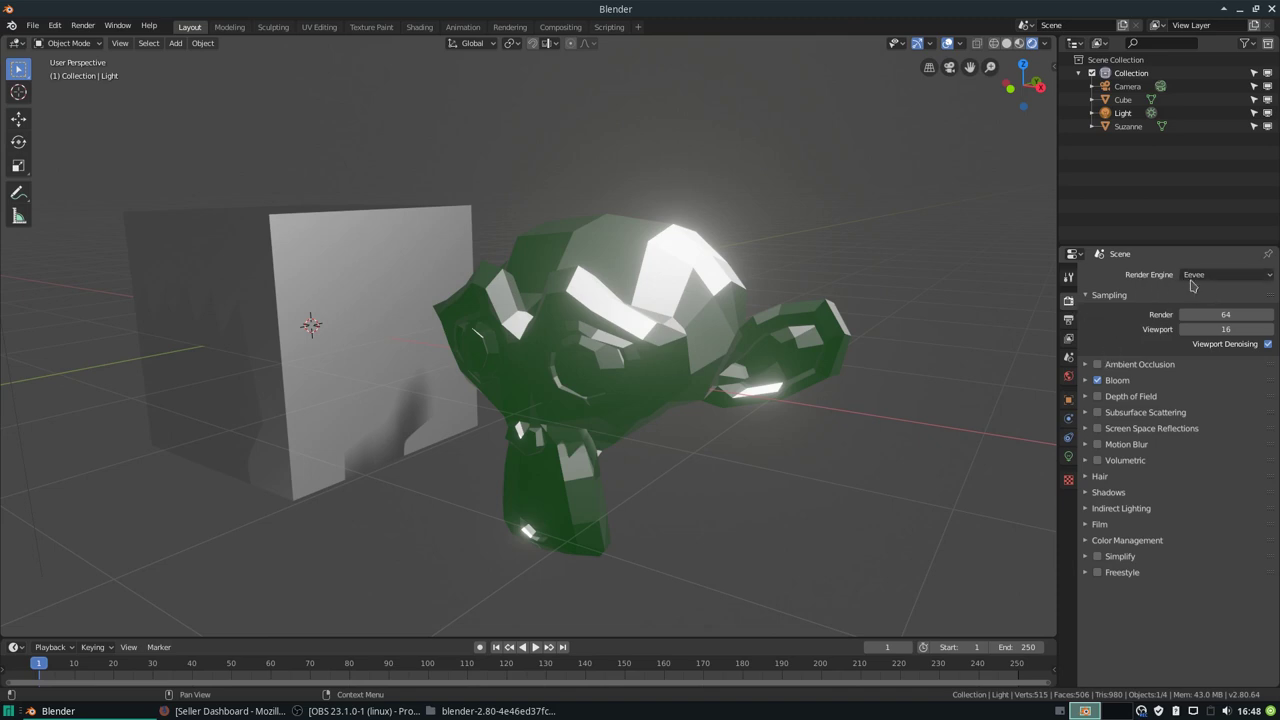
left_click(1104, 366)
Step: Enable Screen Space Reflections with its Refraction option turned on
left_click(1097, 428)
mouse_move(914, 410)
middle_mouse_down()
mouse_move(584, 336)
mouse_move(665, 360)
middle_mouse_up()
left_click(1097, 428)
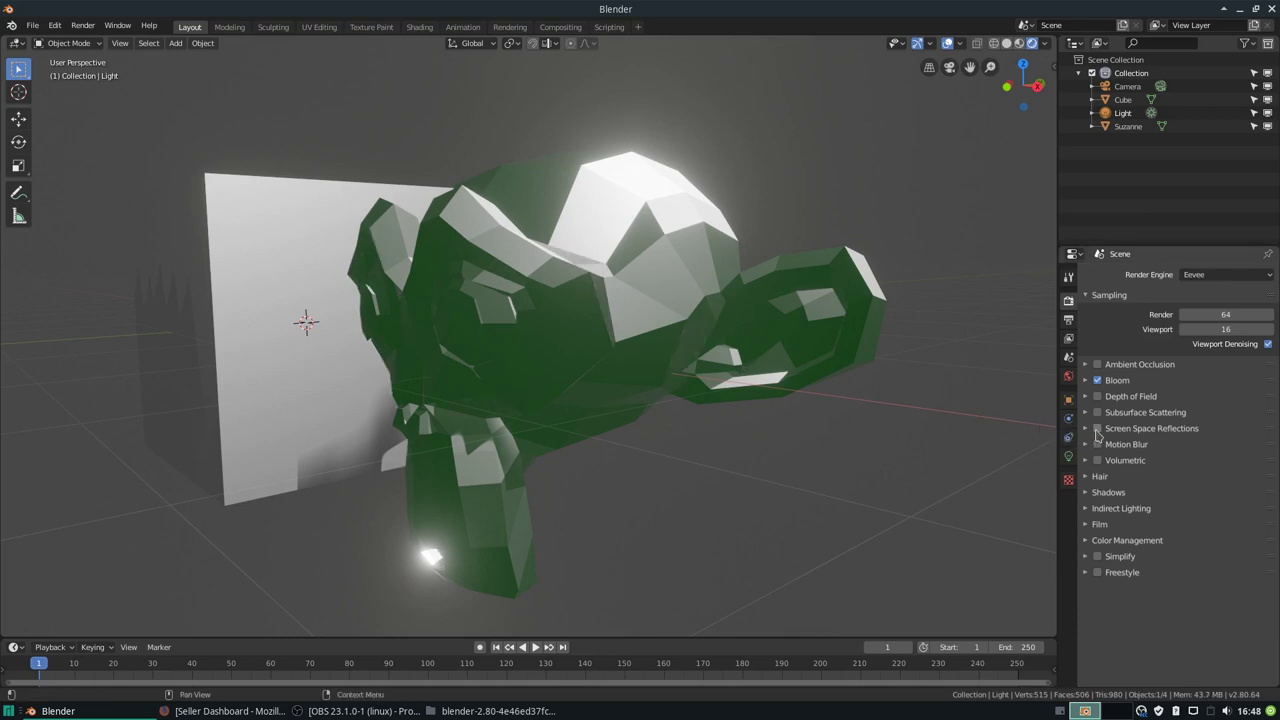
left_click(1097, 428)
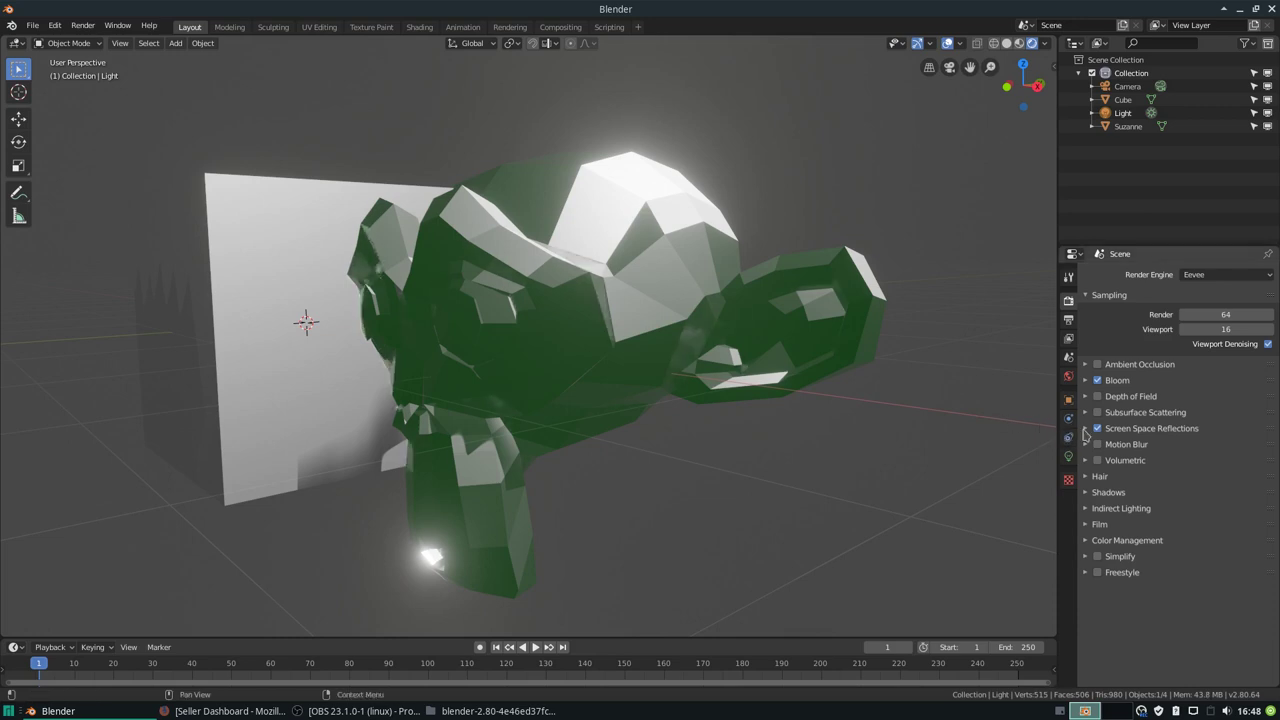
left_click(1085, 430)
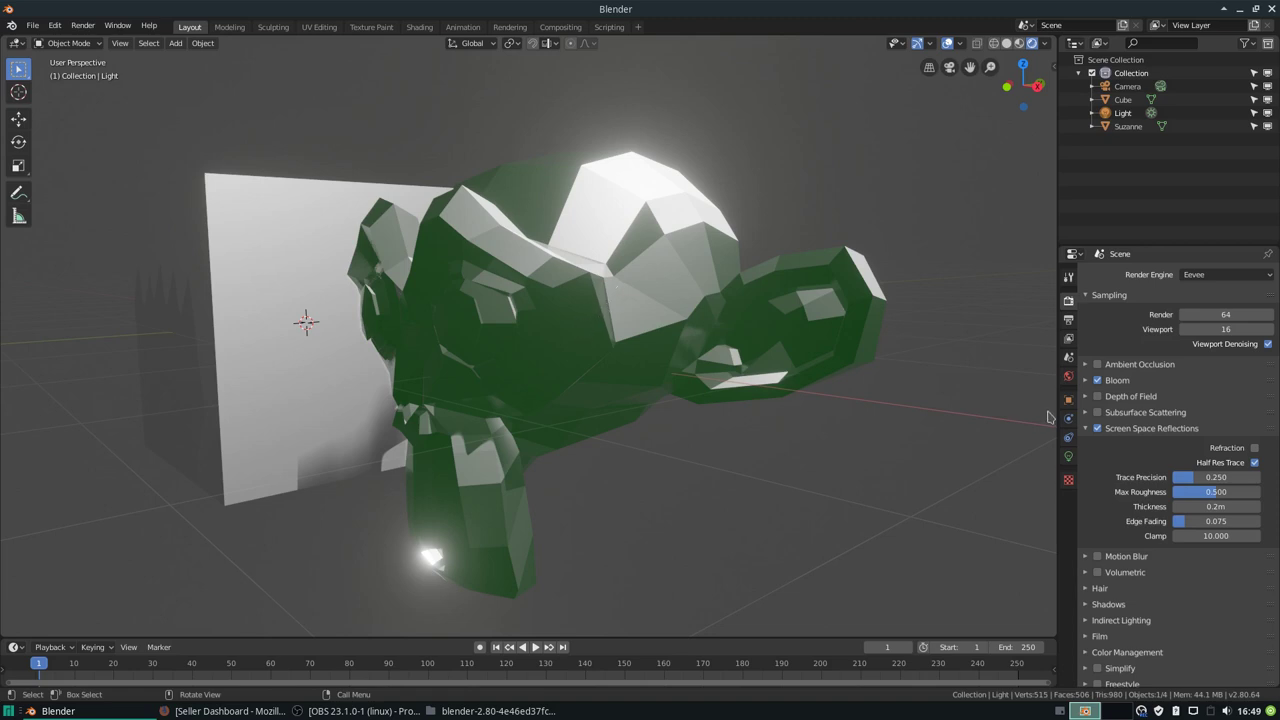
left_click(1255, 449)
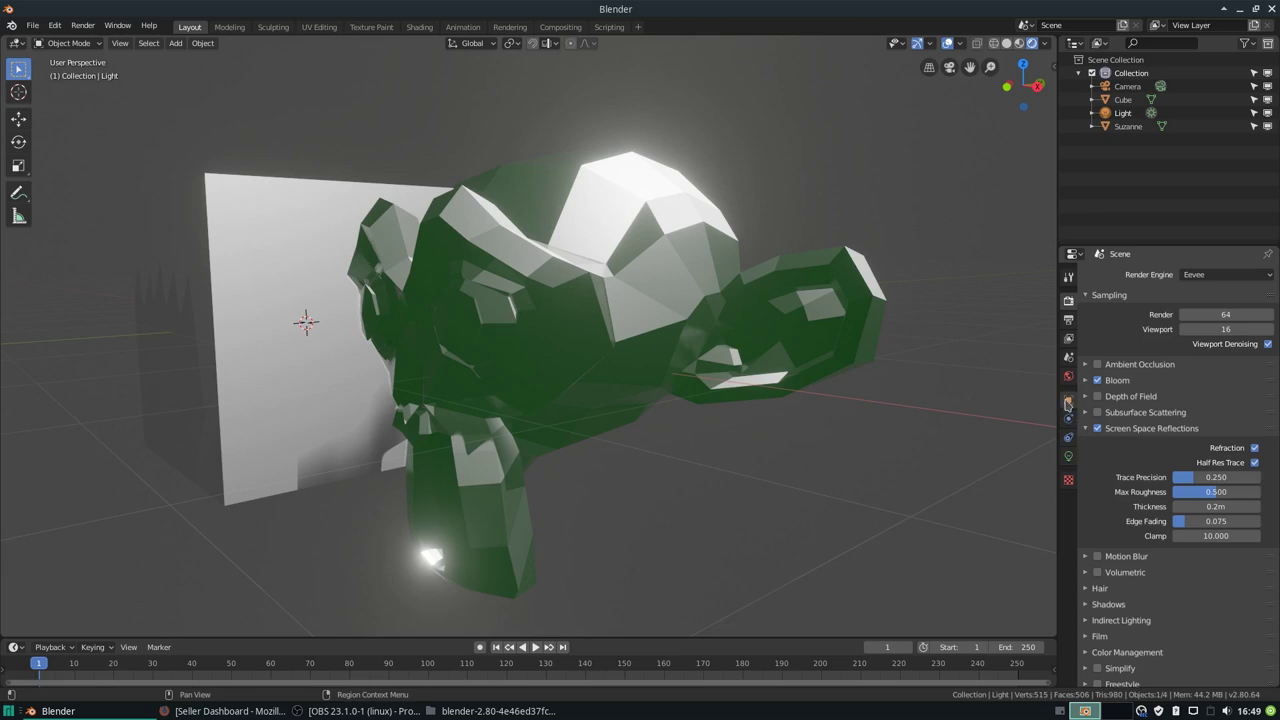
Step: Review the Sun light's object and light data settings, then select Suzanne
left_click(1067, 402)
left_click(1068, 456)
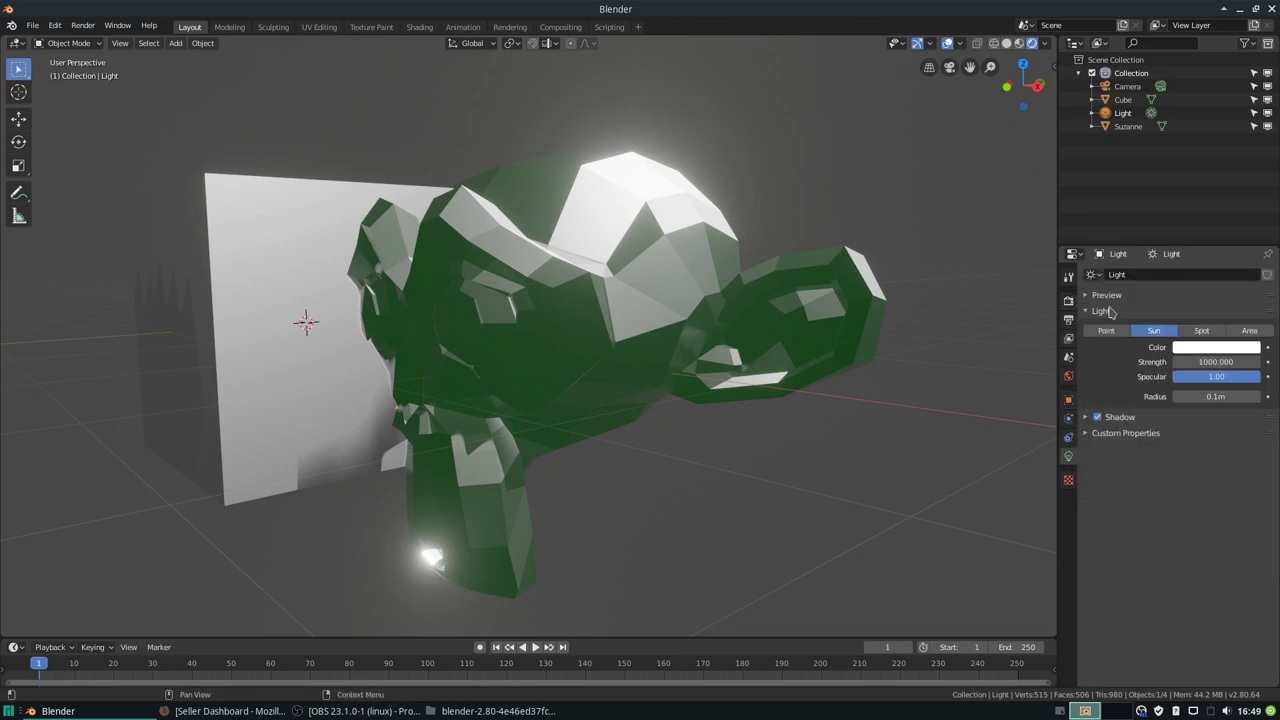
left_click(690, 292)
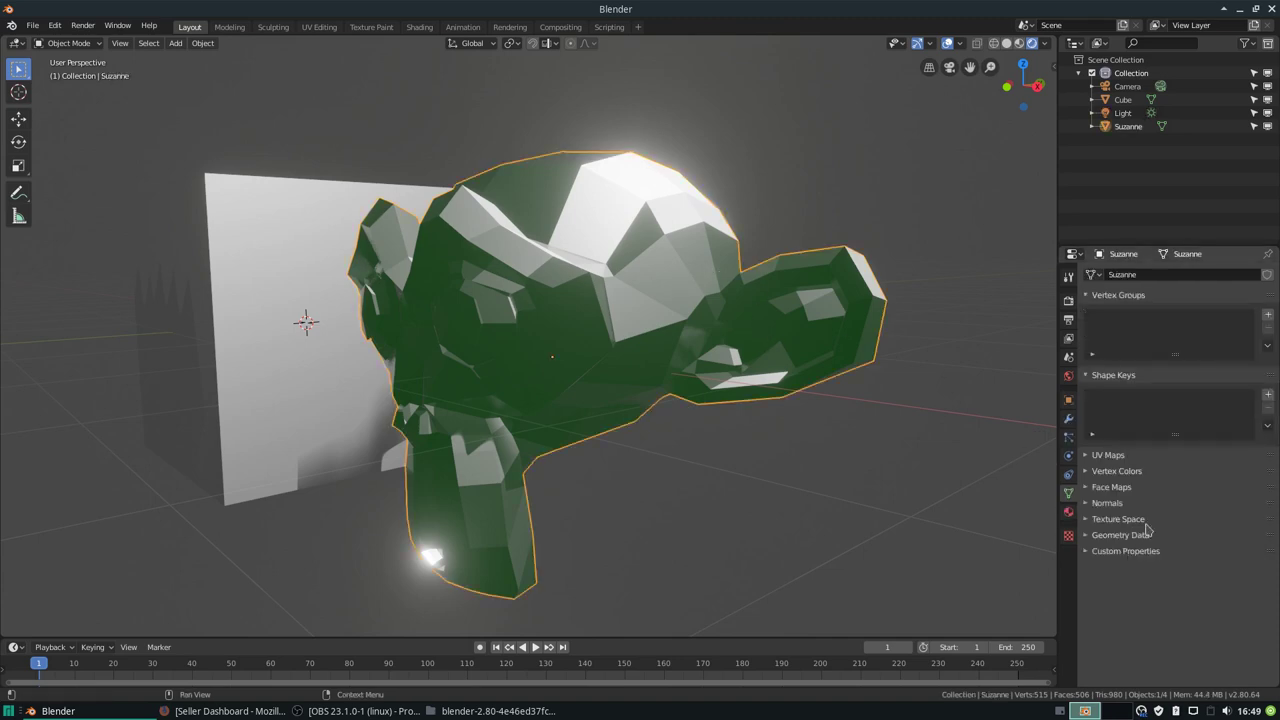
Step: Set Material.001's Blend Mode to Alpha Blend in the material Settings panel
left_click(1069, 509)
scroll(1140, 300, "up", 5)
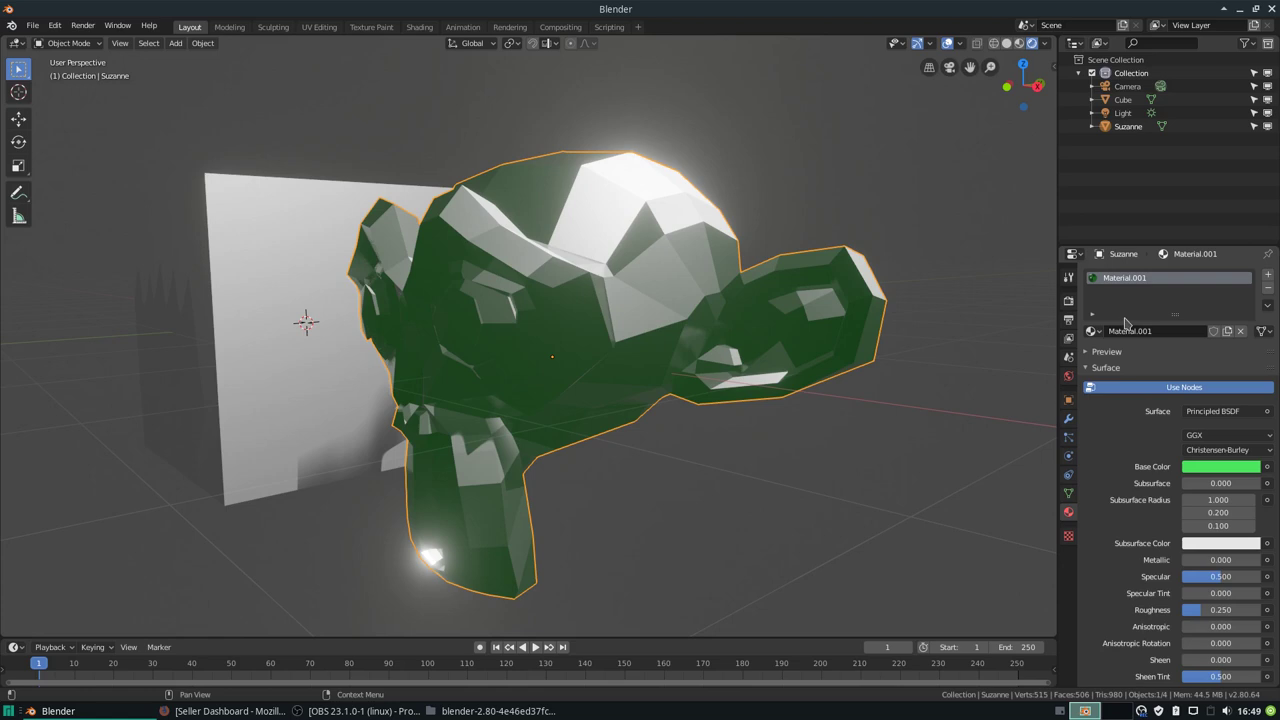
left_click(1087, 368)
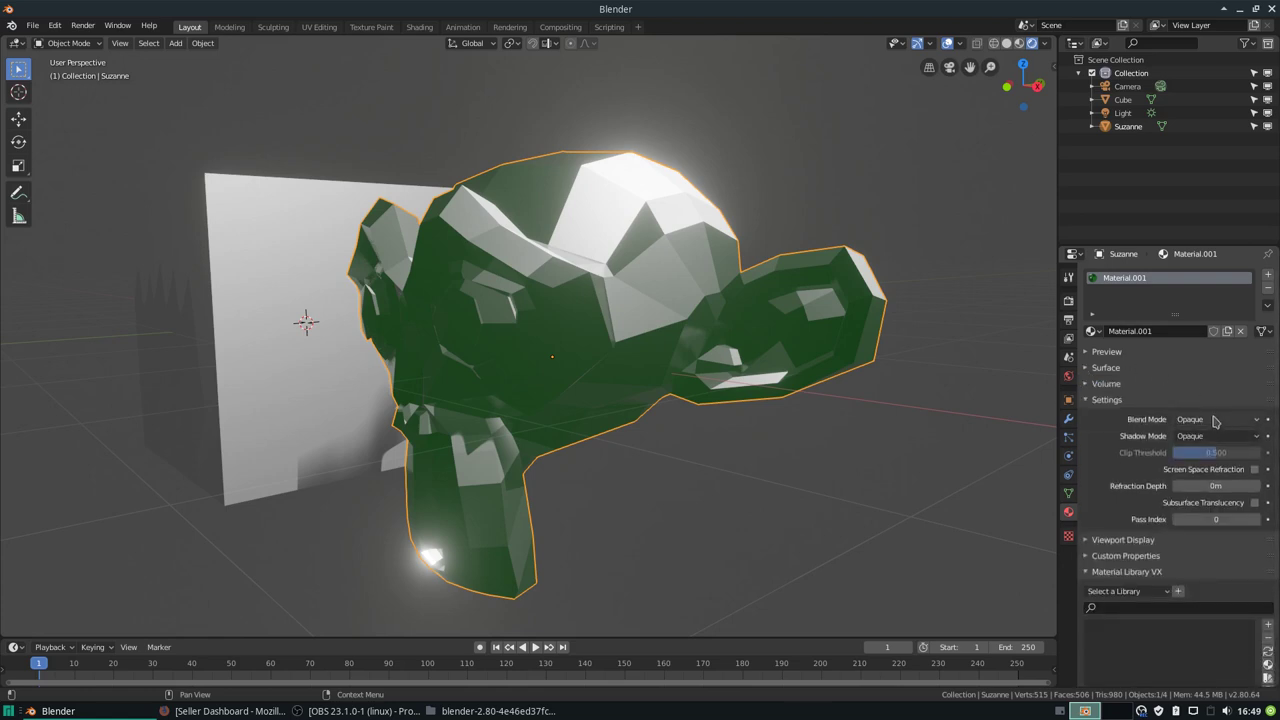
left_click(1214, 420)
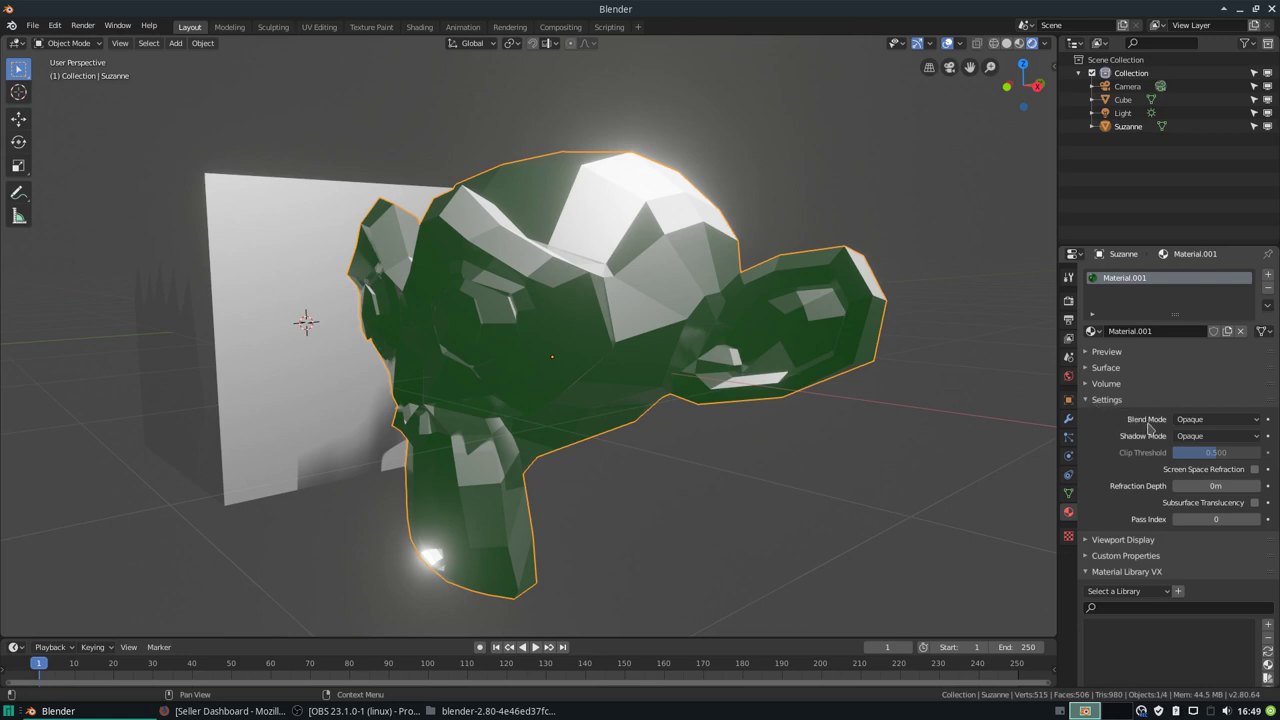
left_click(1206, 421)
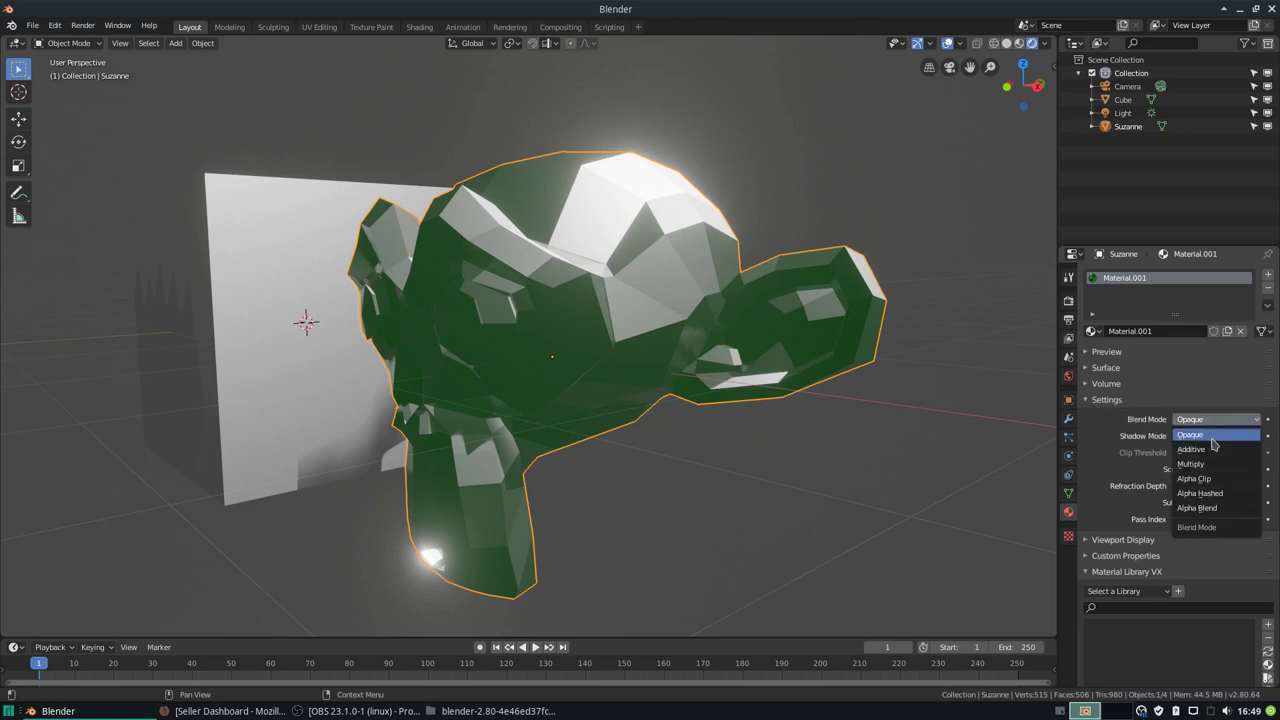
mouse_move(1214, 508)
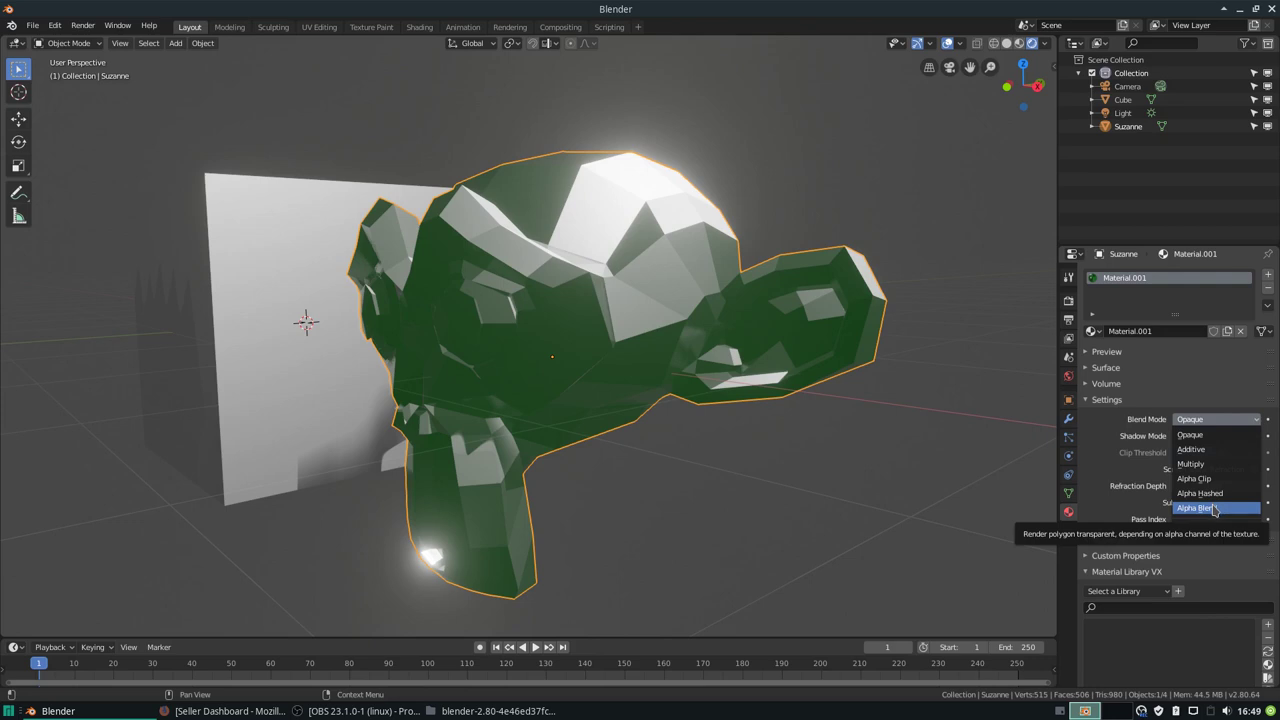
left_click(1214, 508)
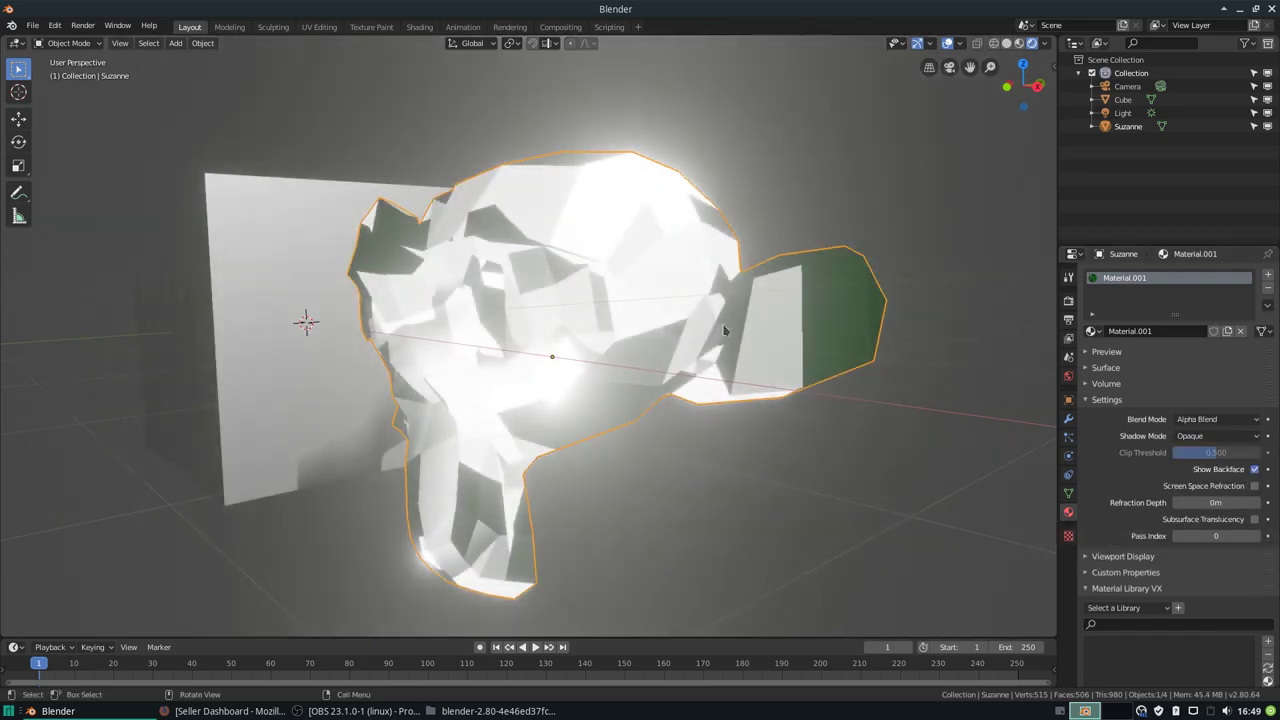
Step: Set Suzanne's material Shadow Mode to Alpha Hashed
scroll(724, 330, "down", 3)
middle_click_drag(724, 330, 706, 321)
mouse_move(674, 329)
middle_mouse_down()
mouse_move(779, 316)
mouse_move(714, 297)
mouse_move(663, 314)
mouse_move(660, 334)
mouse_move(683, 345)
mouse_move(688, 329)
middle_mouse_up()
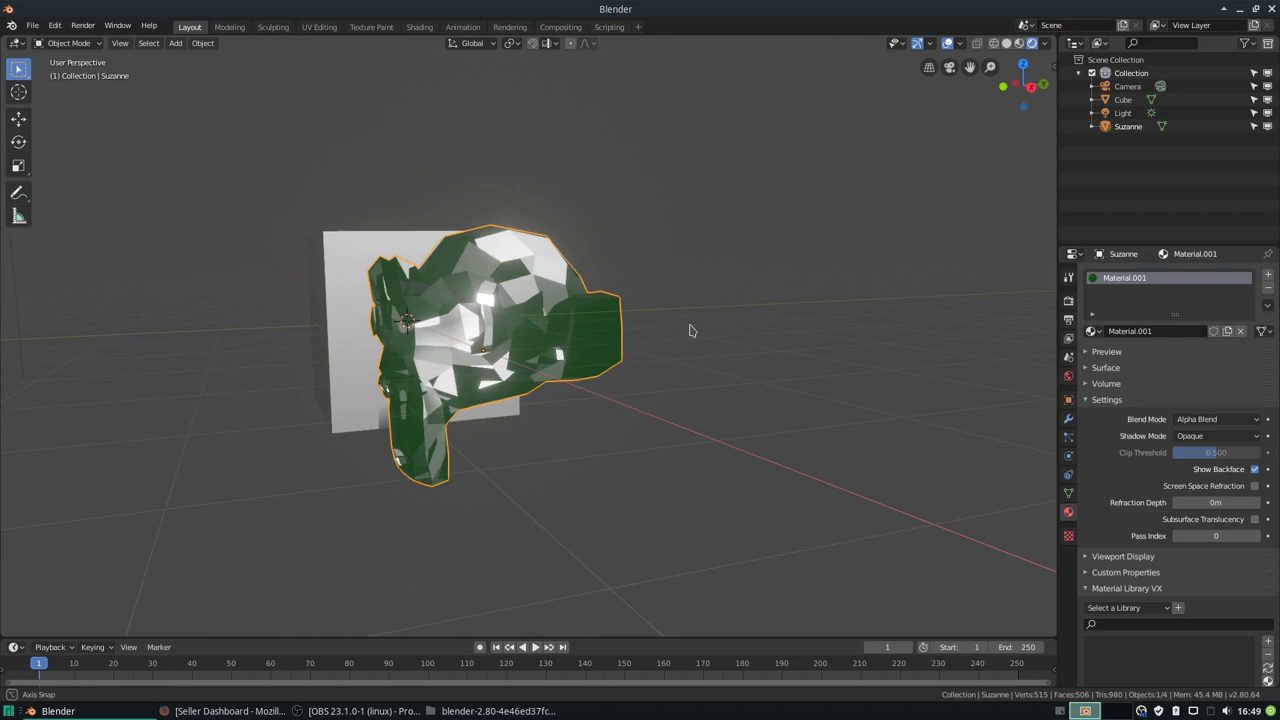
scroll(688, 329, "up", 2)
scroll(688, 329, "up", 1)
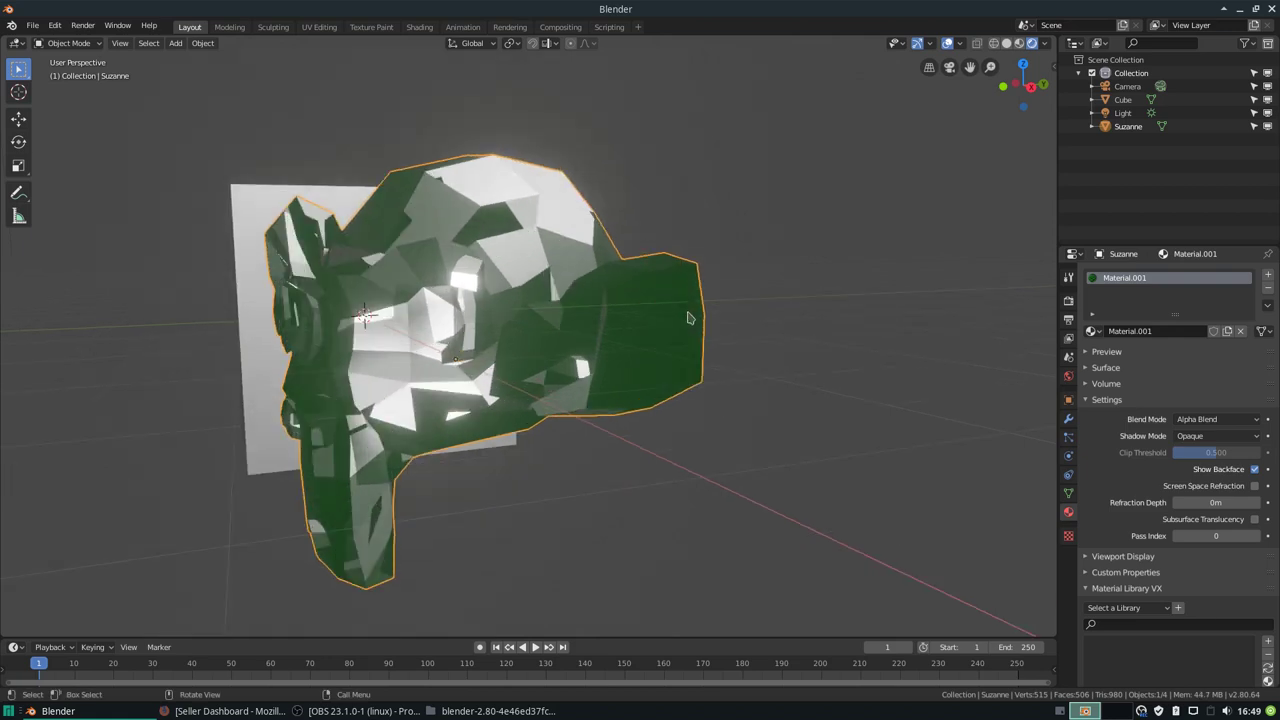
left_click(1195, 437)
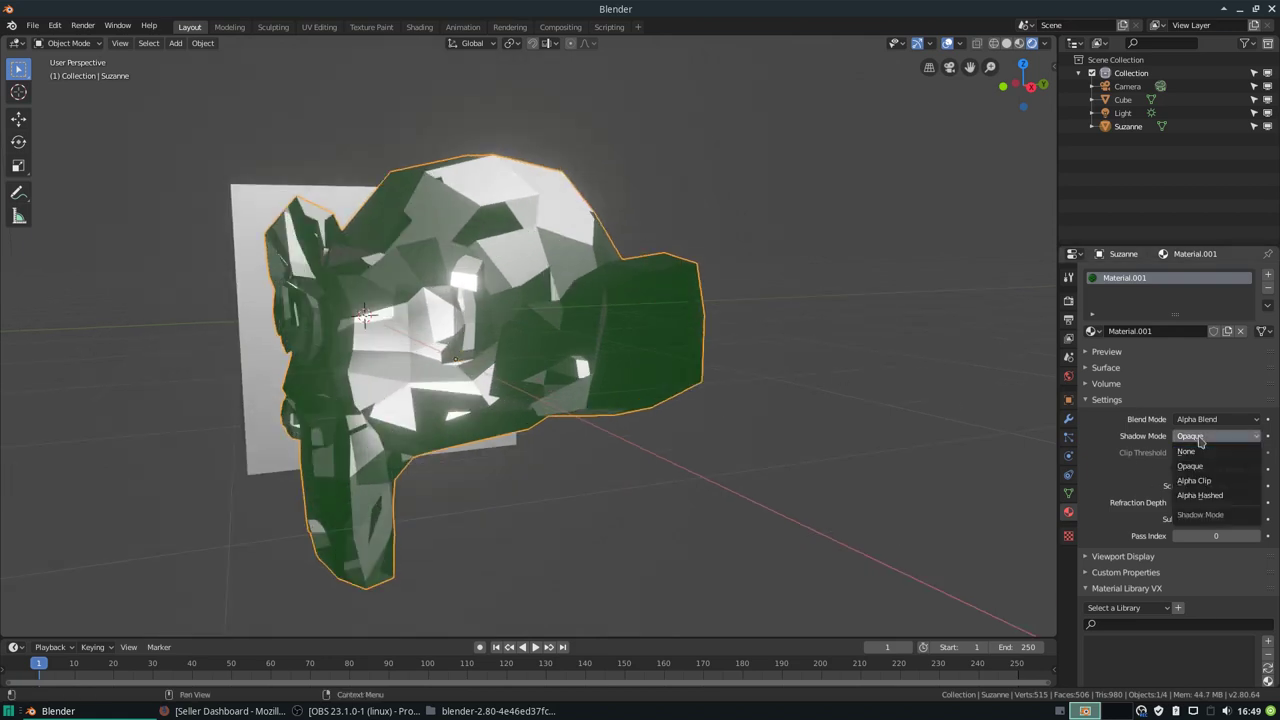
left_click(1228, 496)
Step: Change the material's Blend Mode to Alpha Clip so Suzanne looks solid green
mouse_move(620, 340)
middle_mouse_down()
mouse_move(567, 333)
mouse_move(555, 265)
mouse_move(524, 295)
mouse_move(566, 262)
middle_mouse_up()
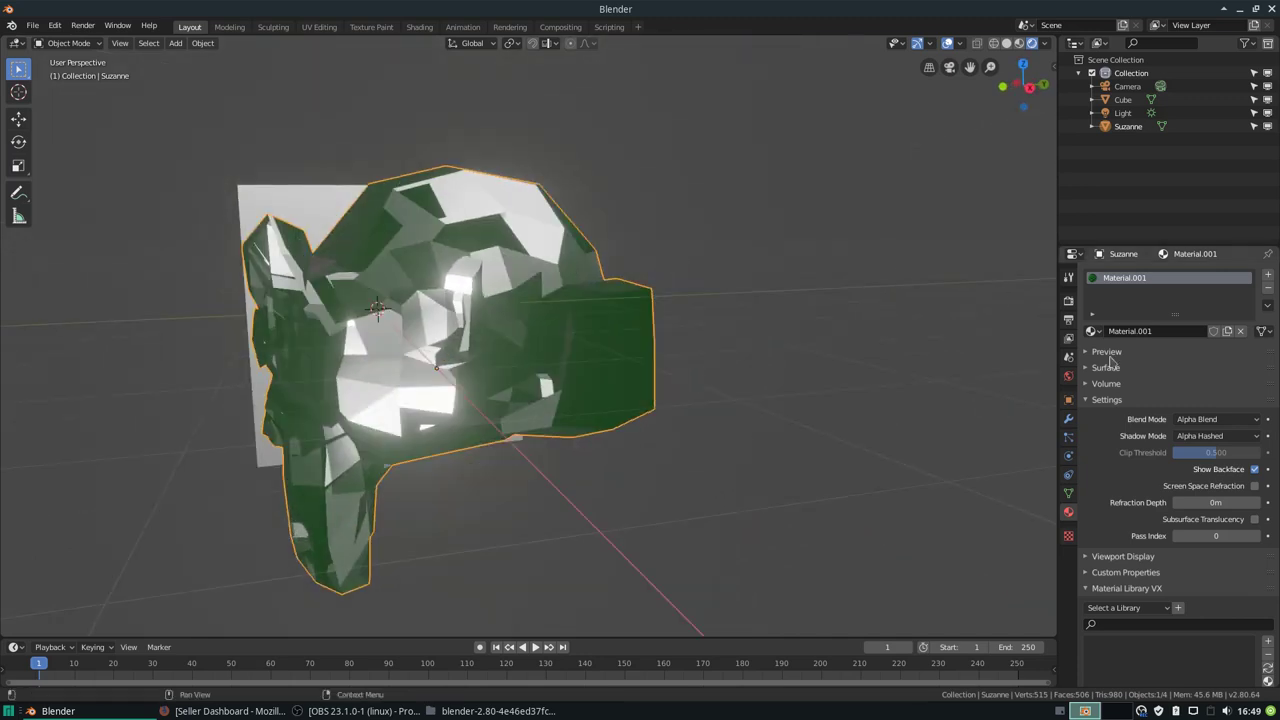
left_click(1199, 420)
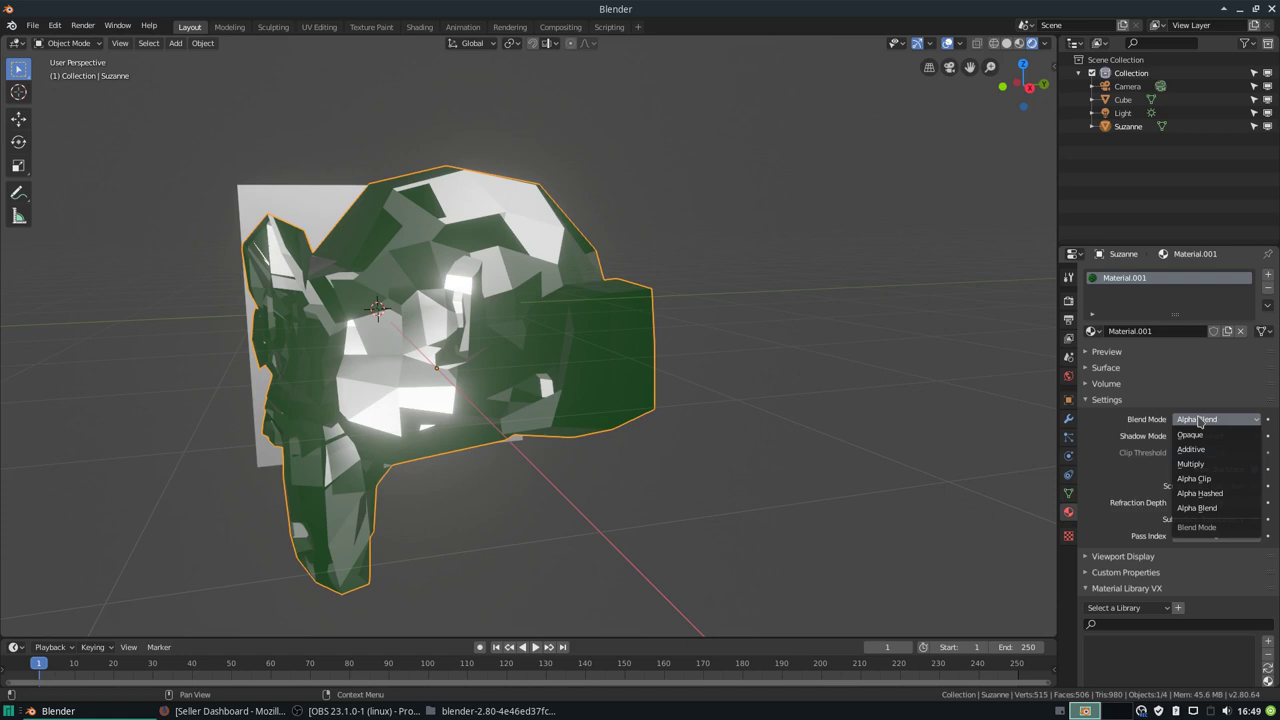
left_click(1193, 478)
middle_click_drag(620, 300, 640, 300)
scroll(600, 298, "down", 3)
scroll(615, 299, "up", 4)
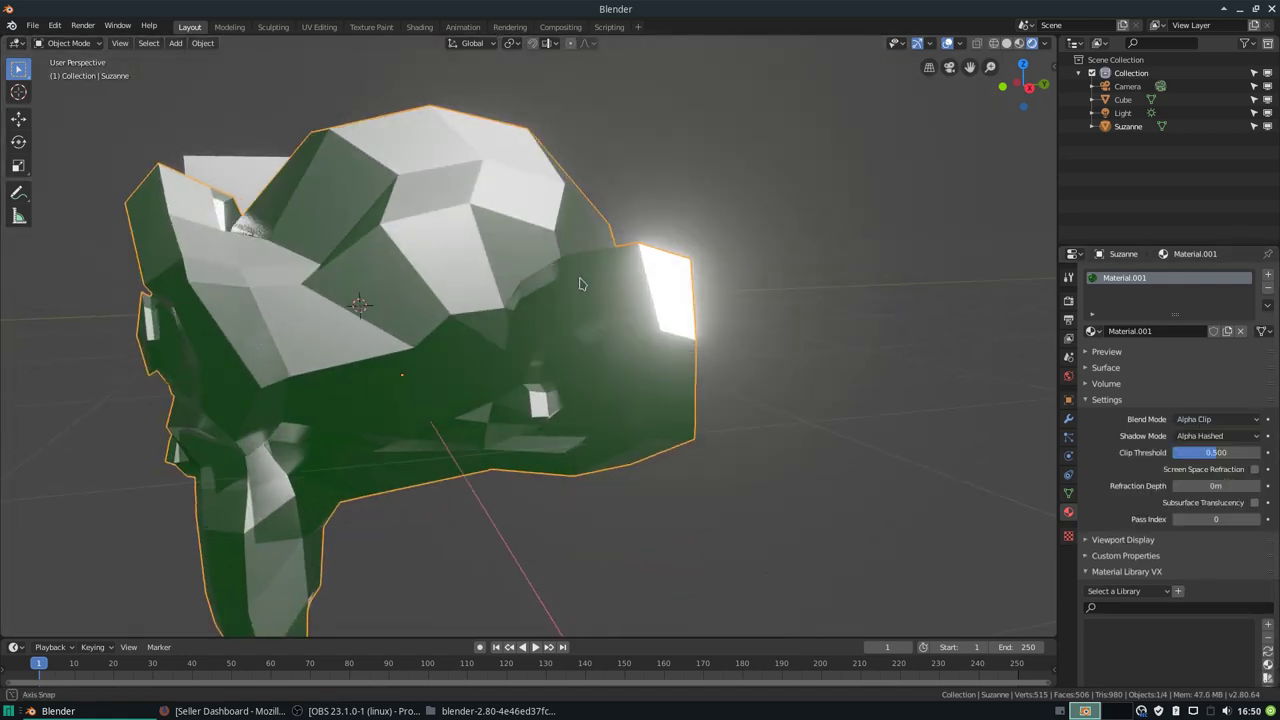
Step: Switch Suzanne's material Blend Mode back to Alpha Hashed
left_click(1215, 419)
left_click(1200, 493)
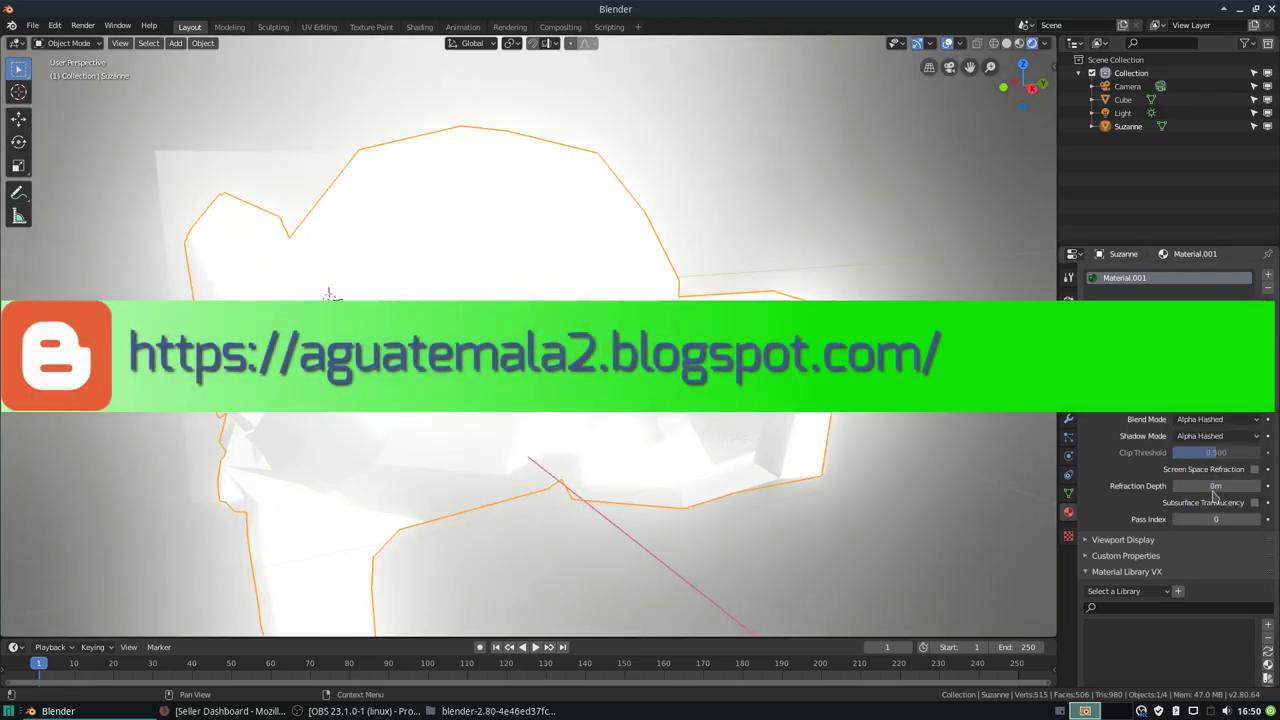
scroll(530, 340, "down", 3)
scroll(530, 340, "up", 6)
Step: Enable Screen Space Refraction and Subsurface Translucency on the material
middle_click_drag(530, 460, 600, 470)
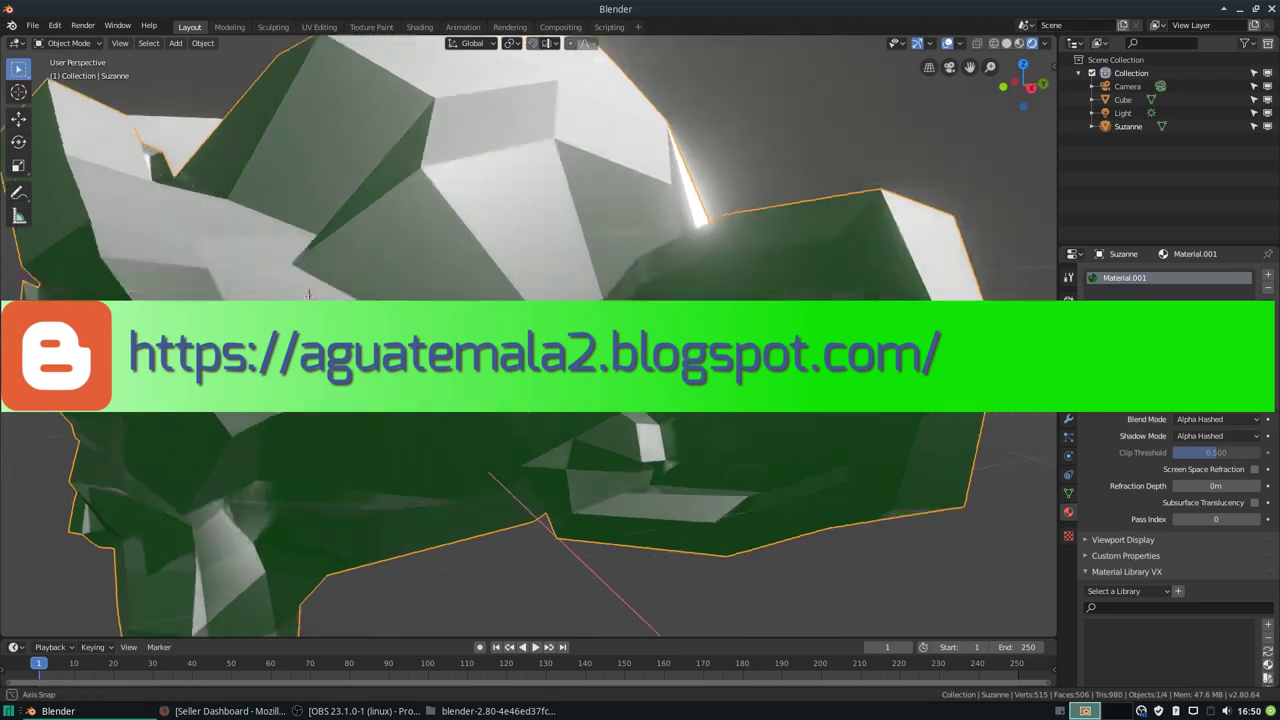
scroll(530, 340, "down", 5)
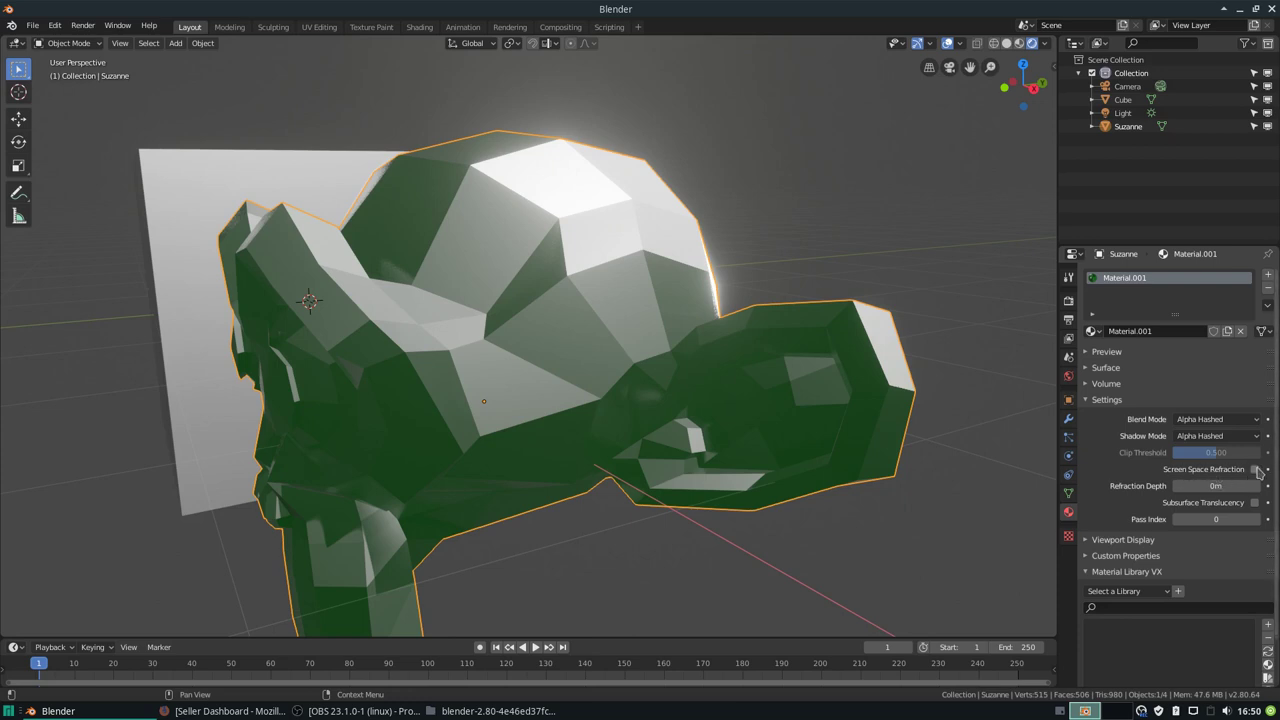
left_click(1256, 470)
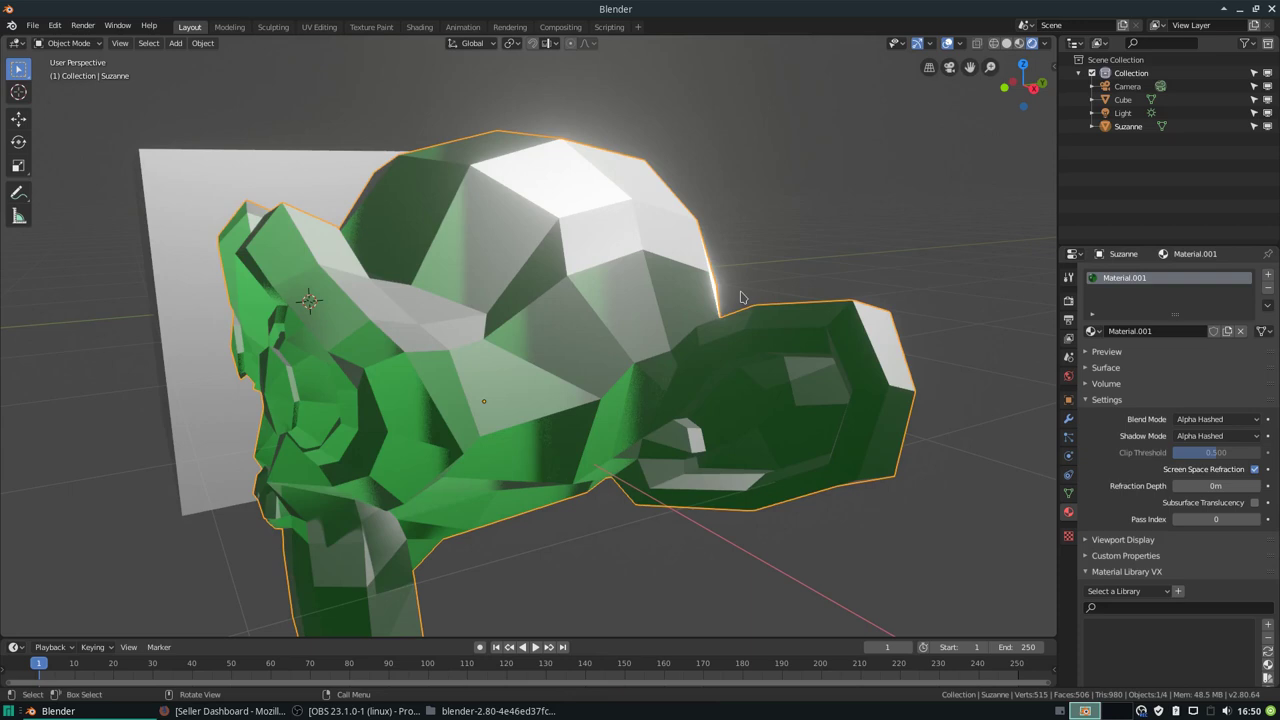
mouse_move(741, 297)
middle_mouse_down()
mouse_move(754, 282)
mouse_move(734, 289)
middle_mouse_up()
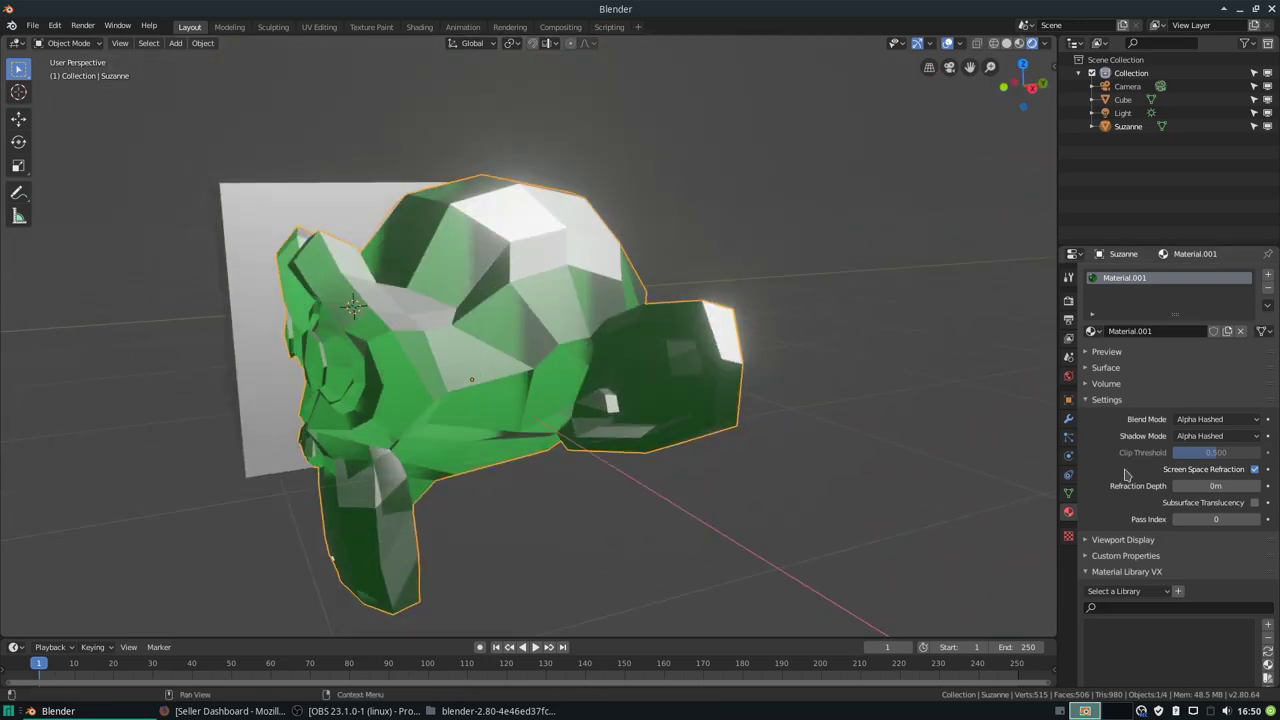
left_click(1255, 503)
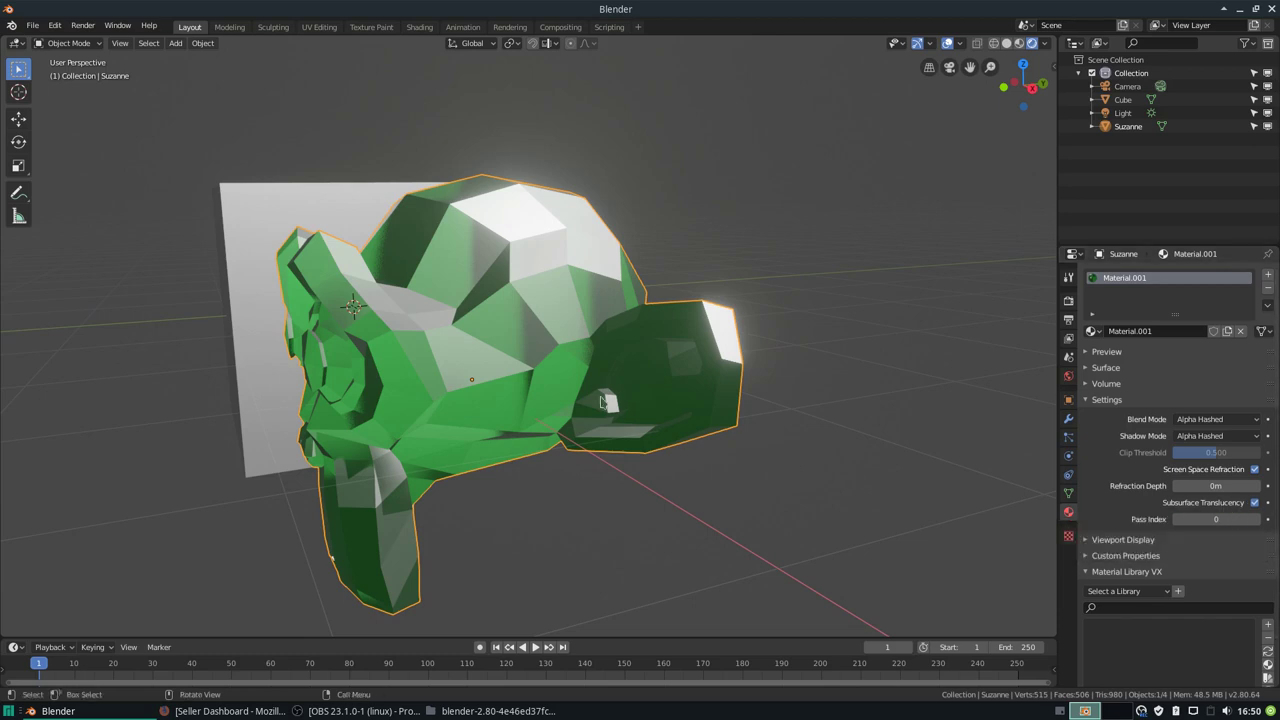
scroll(526, 321, "up", 3)
scroll(526, 321, "down", 2)
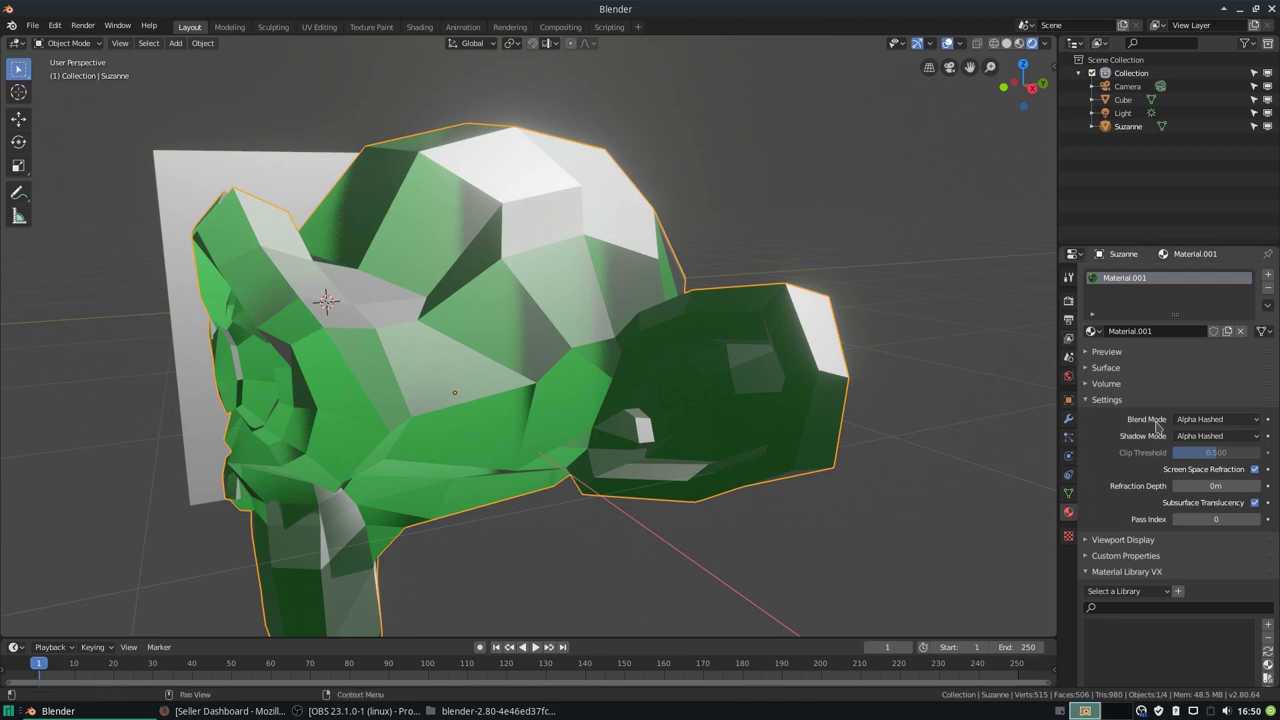
Step: Expand the Surface panel and set the Principled BSDF Roughness to 0
left_click(1106, 368)
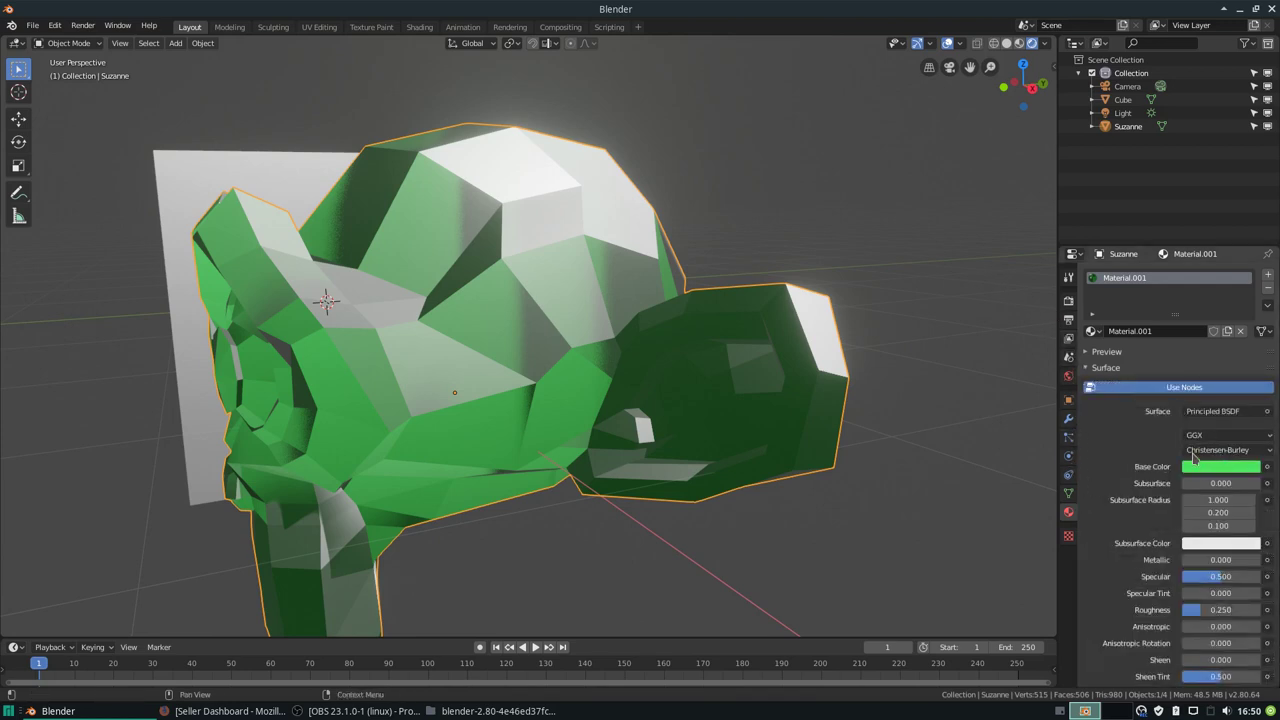
scroll(1224, 466, "down", 2)
left_click_drag(1197, 554, 1150, 556)
mouse_move(697, 447)
middle_mouse_down()
mouse_move(620, 450)
mouse_move(389, 412)
mouse_move(378, 440)
middle_mouse_up()
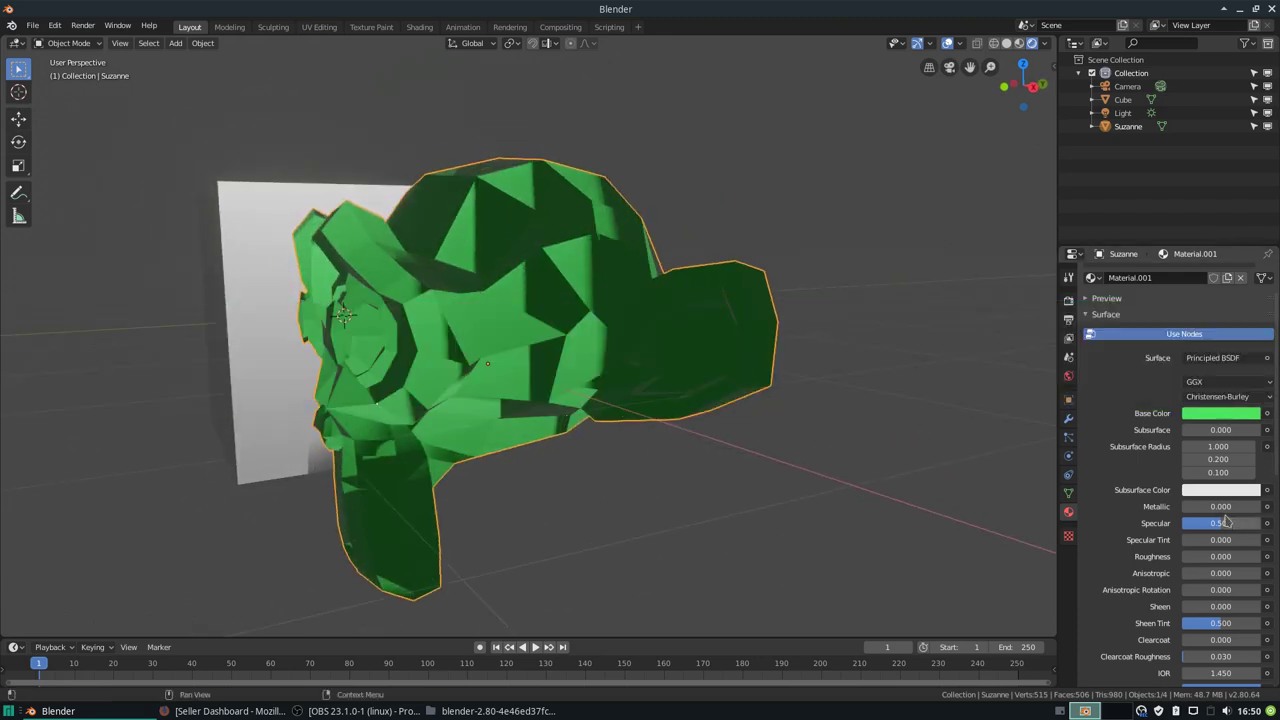
Step: Raise the material's IOR from 1.450 to 3.150
scroll(1217, 593, "down", 1)
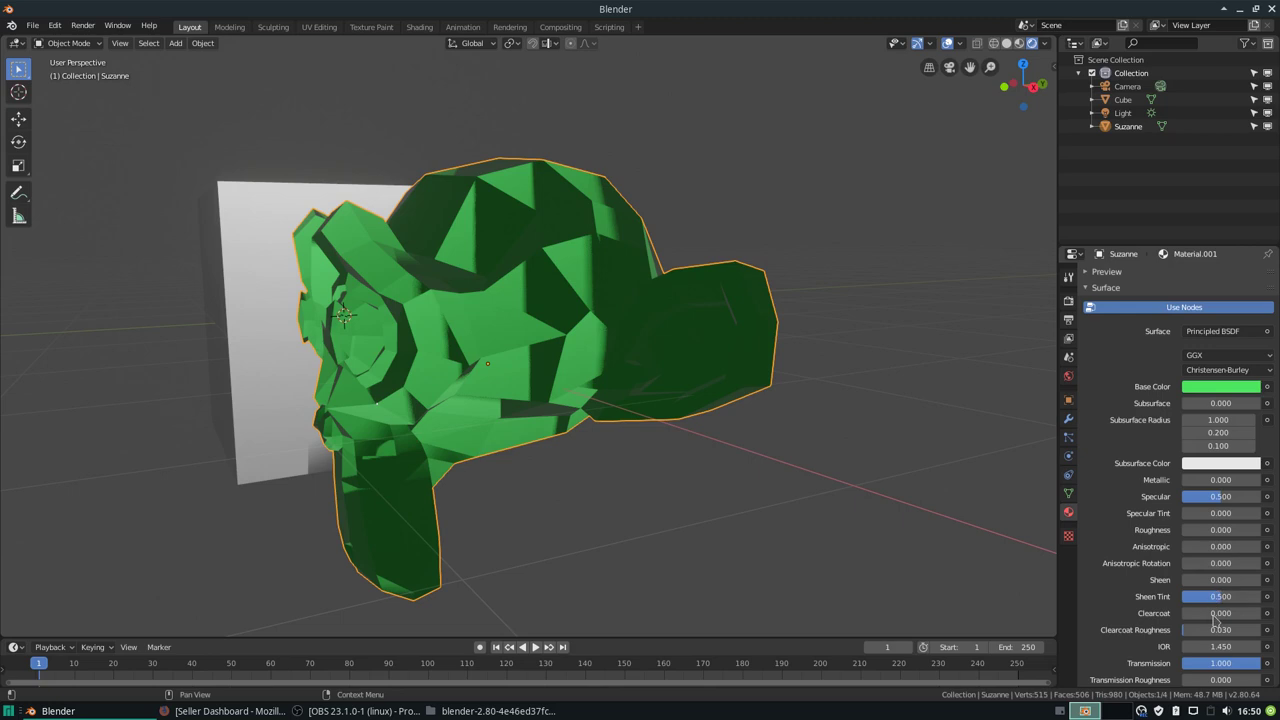
left_click(1257, 647)
left_click(1257, 647)
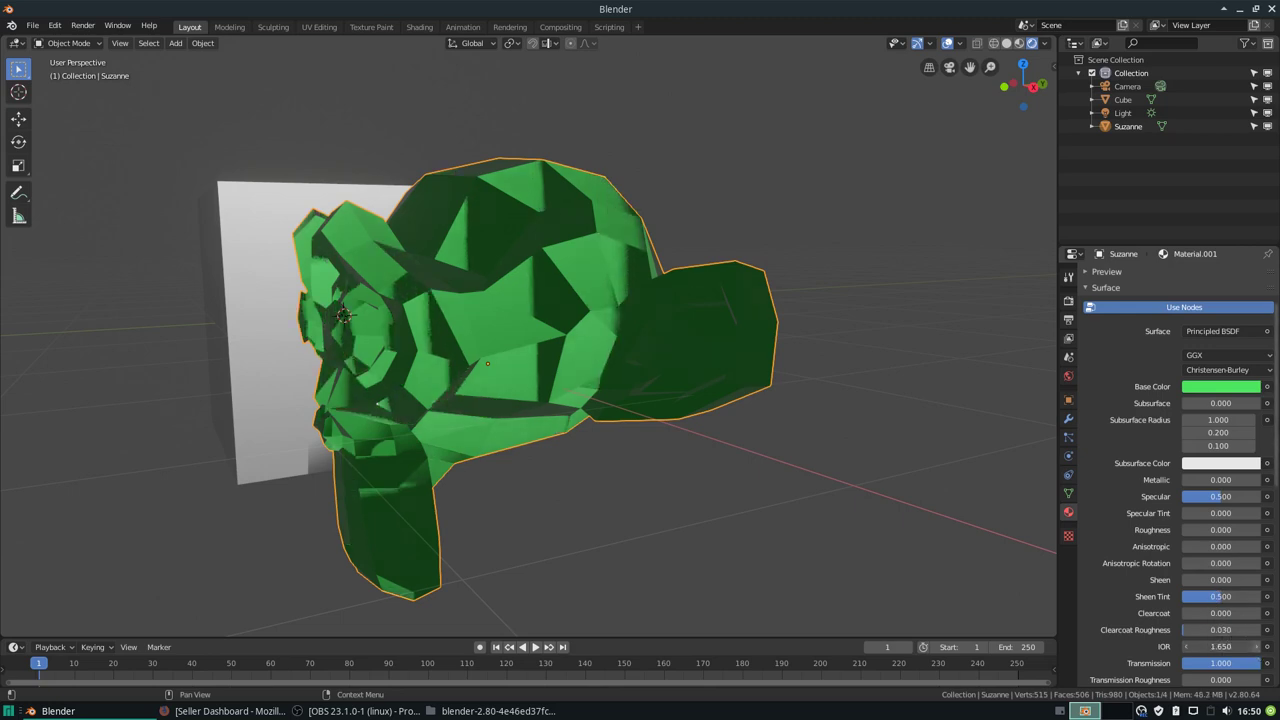
left_click(1257, 647)
left_click(1257, 647)
left_click(1257, 647)
left_click(1257, 647)
left_click(1257, 647)
left_click(1257, 647)
left_click(1257, 647)
left_click(1257, 647)
left_click(1257, 647)
left_click(1257, 647)
left_click(1257, 647)
left_click(1257, 647)
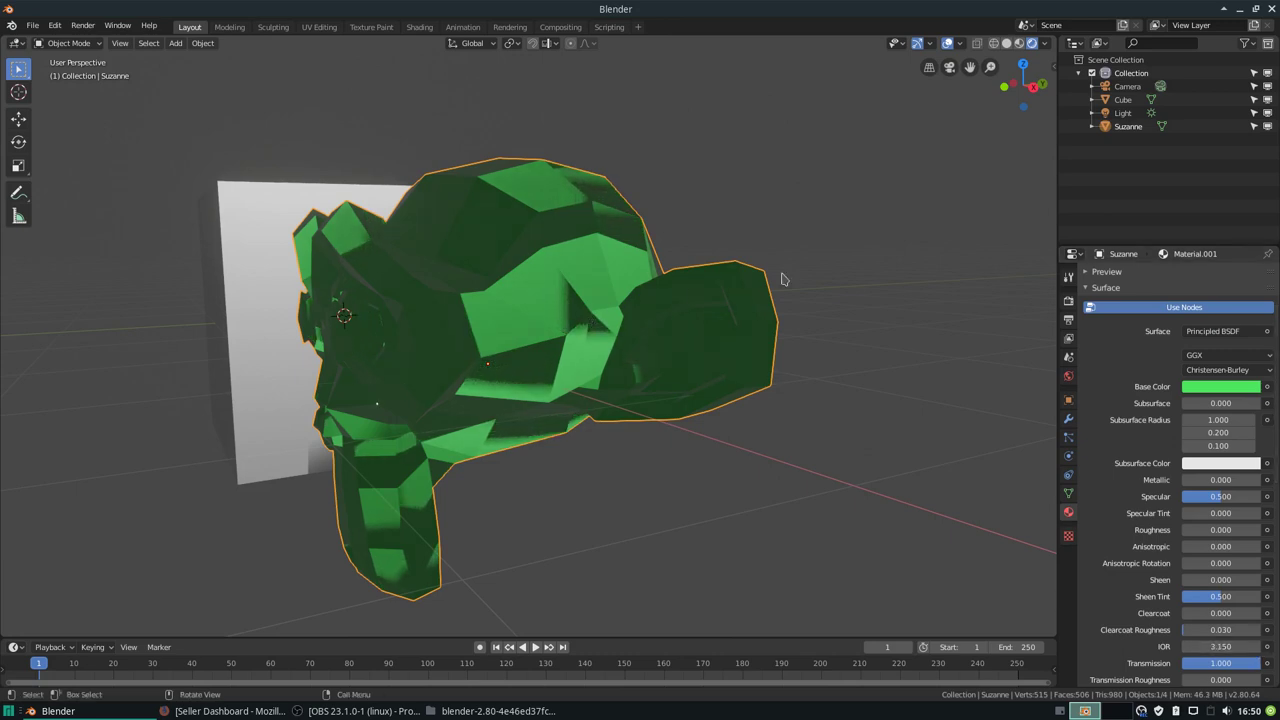
Step: Show the Eevee render settings, collapse Screen Space Reflections, and orbit out to view the scene
left_click(1068, 300)
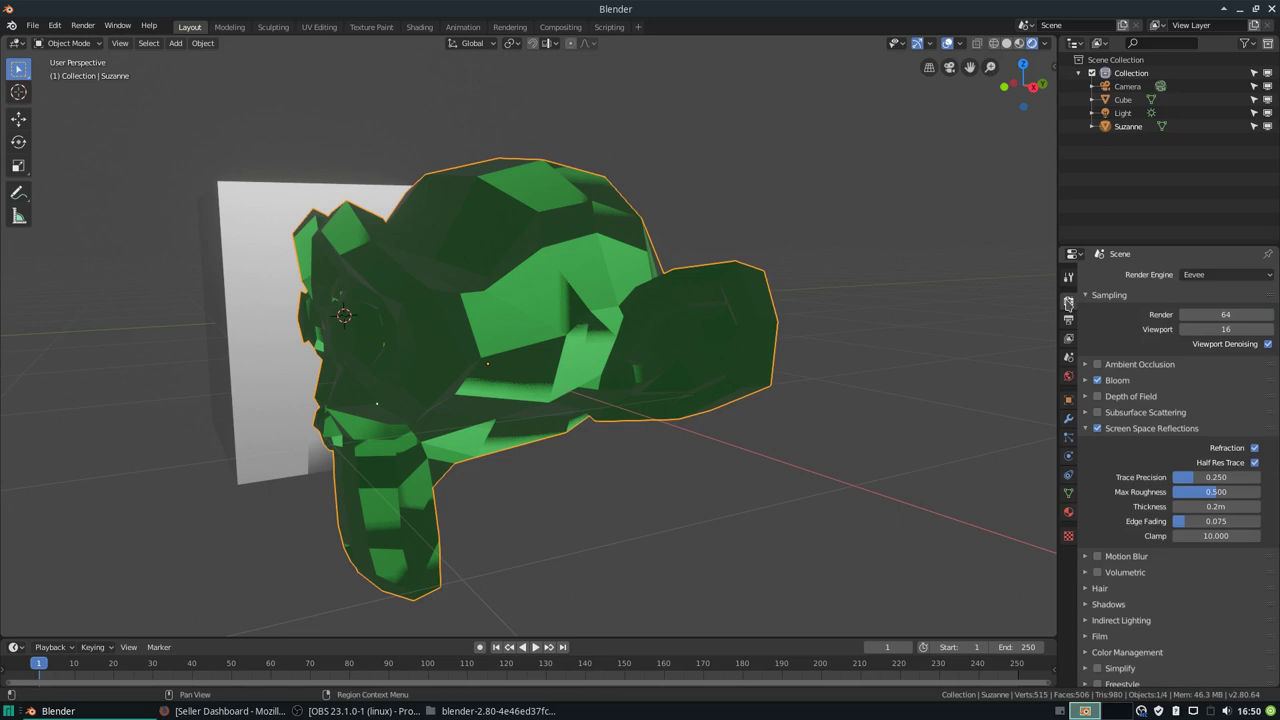
left_click(1086, 428)
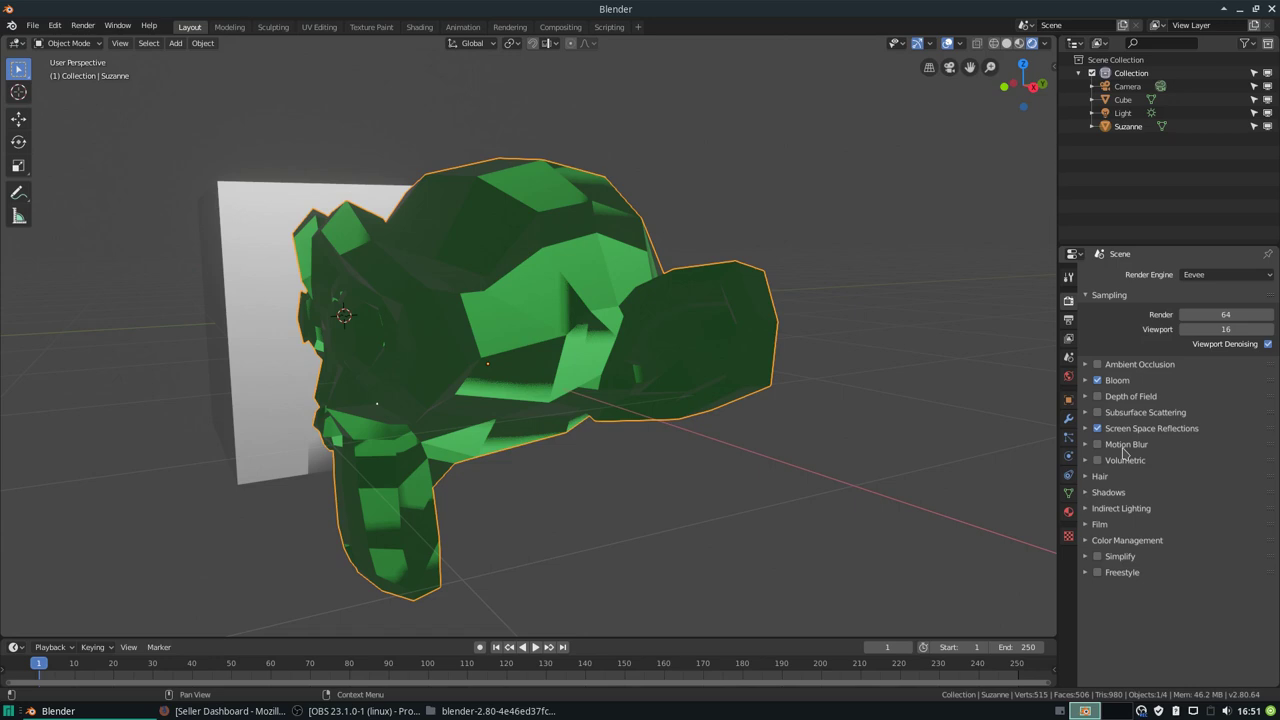
scroll(695, 343, "down", 3)
mouse_move(640, 340)
middle_mouse_down()
mouse_move(695, 343)
mouse_move(666, 355)
middle_mouse_up()
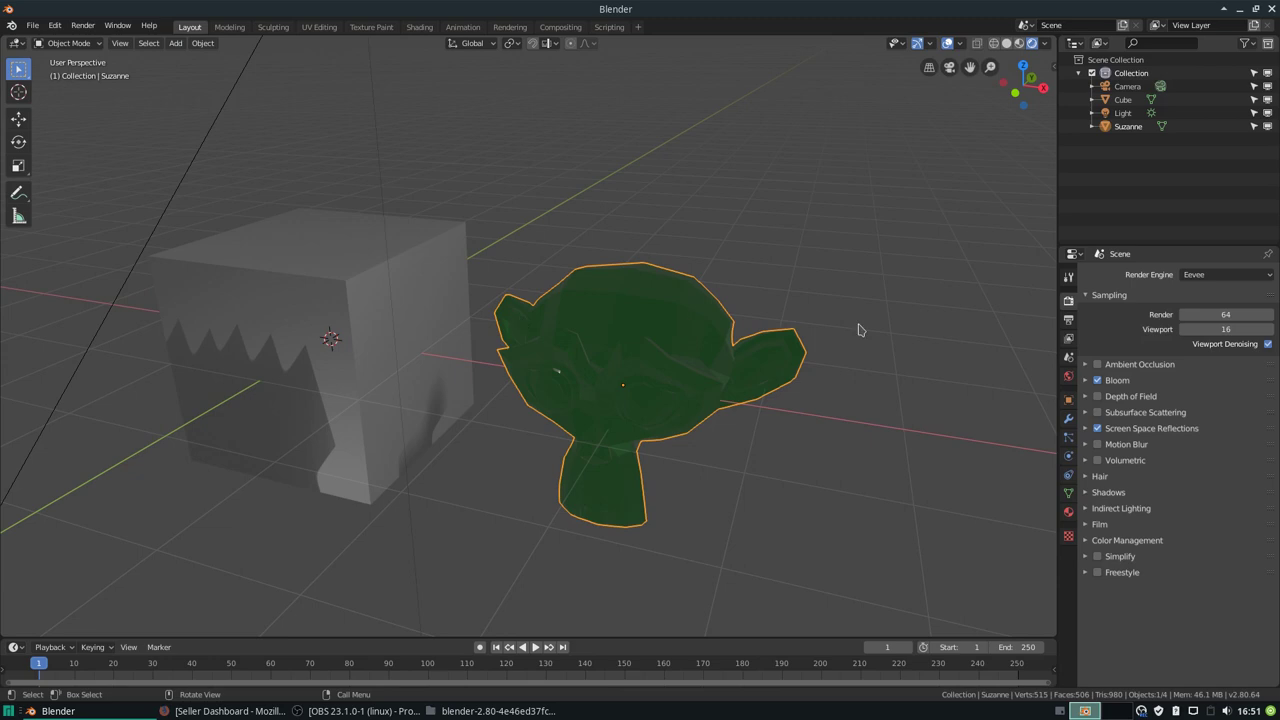
mouse_move(700, 360)
middle_mouse_down()
mouse_move(620, 360)
mouse_move(954, 420)
middle_mouse_up()
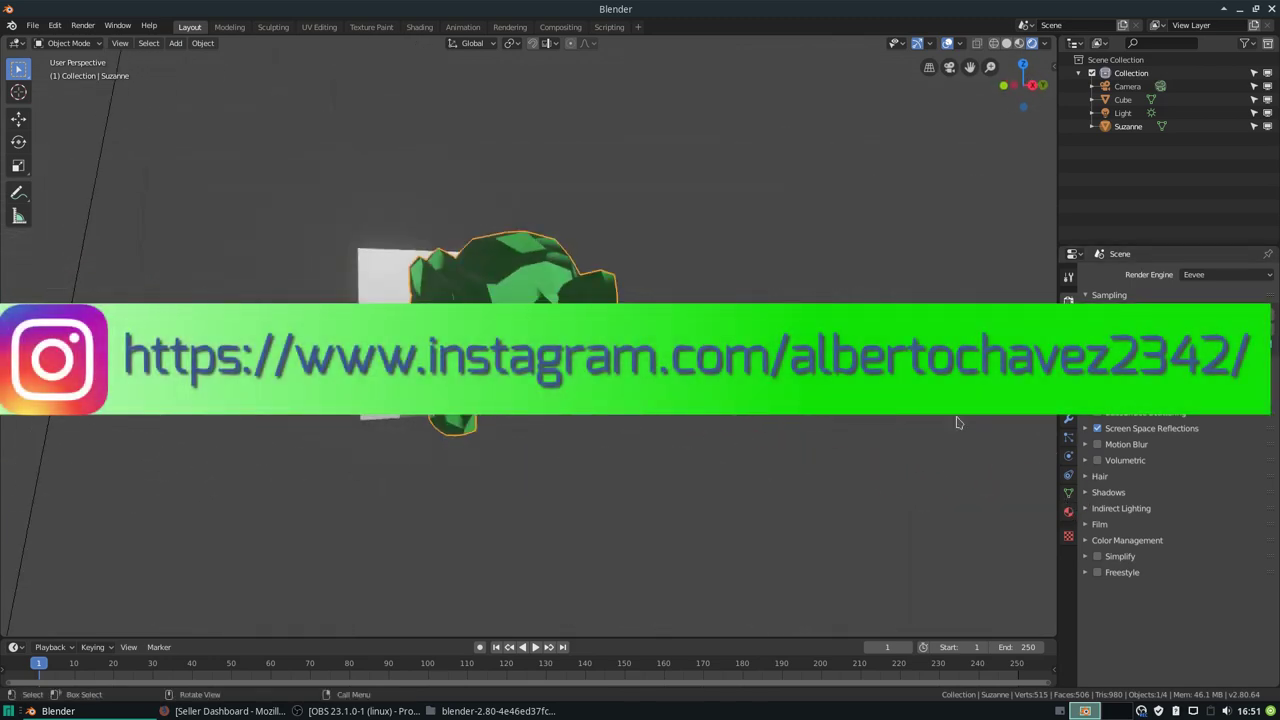
left_click(1097, 460)
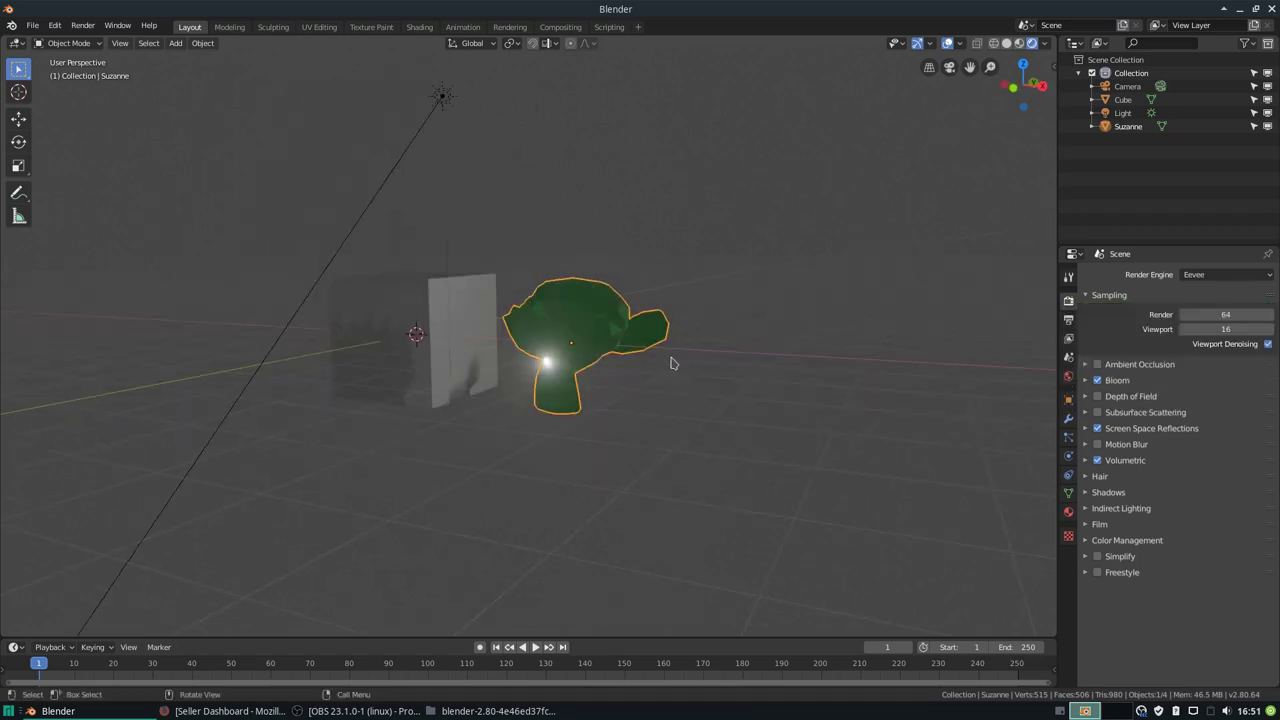
scroll(672, 363, "up", 1)
scroll(672, 363, "up", 4)
scroll(672, 363, "down", 1)
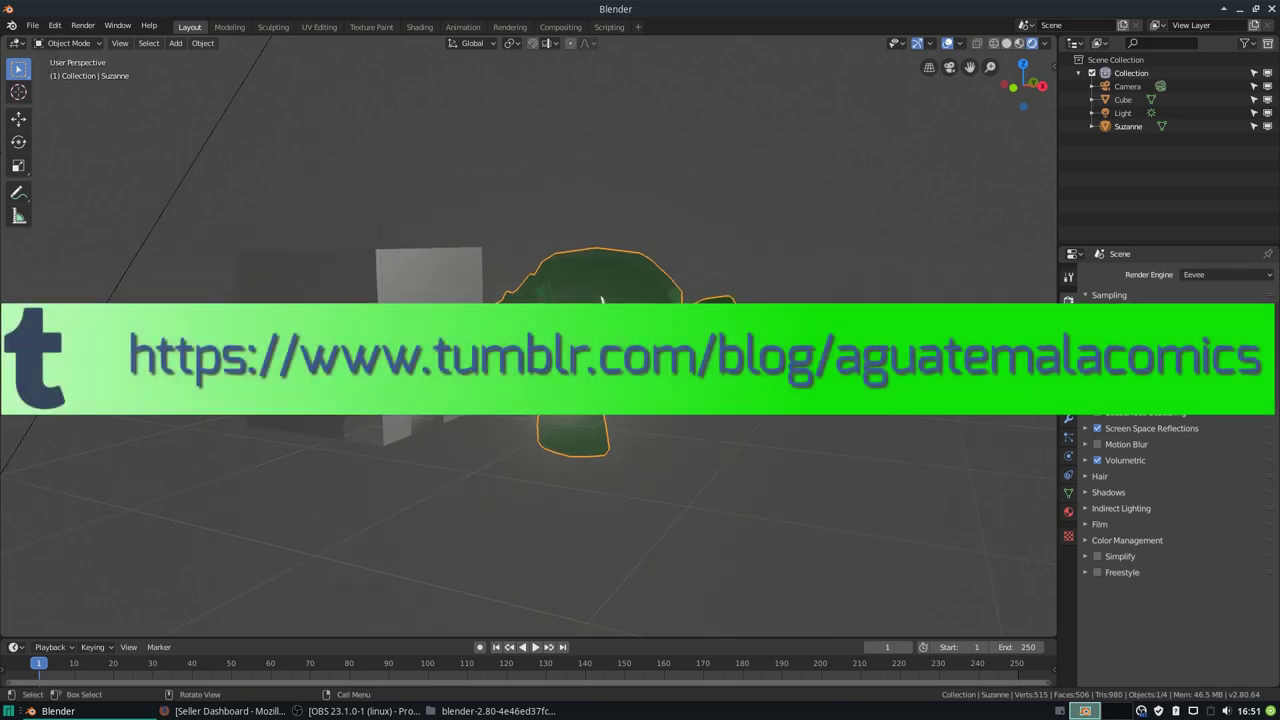
scroll(528, 350, "up", 2)
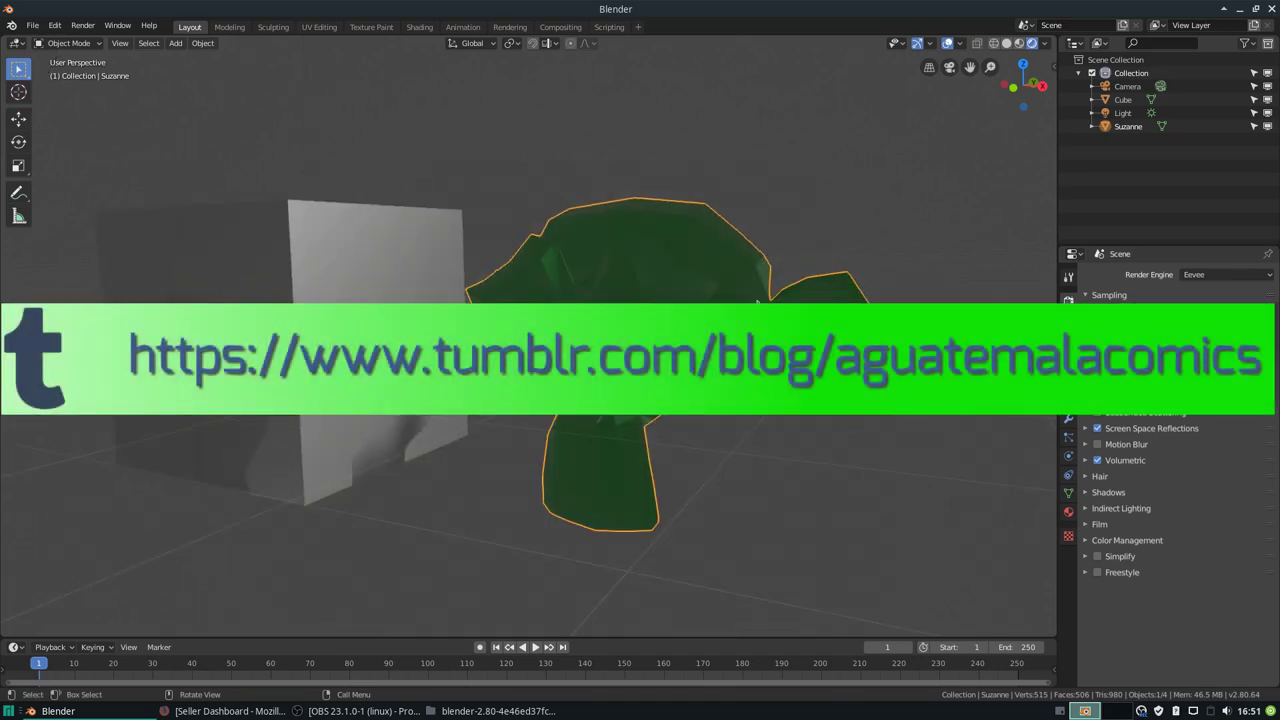
scroll(757, 302, "down", 2)
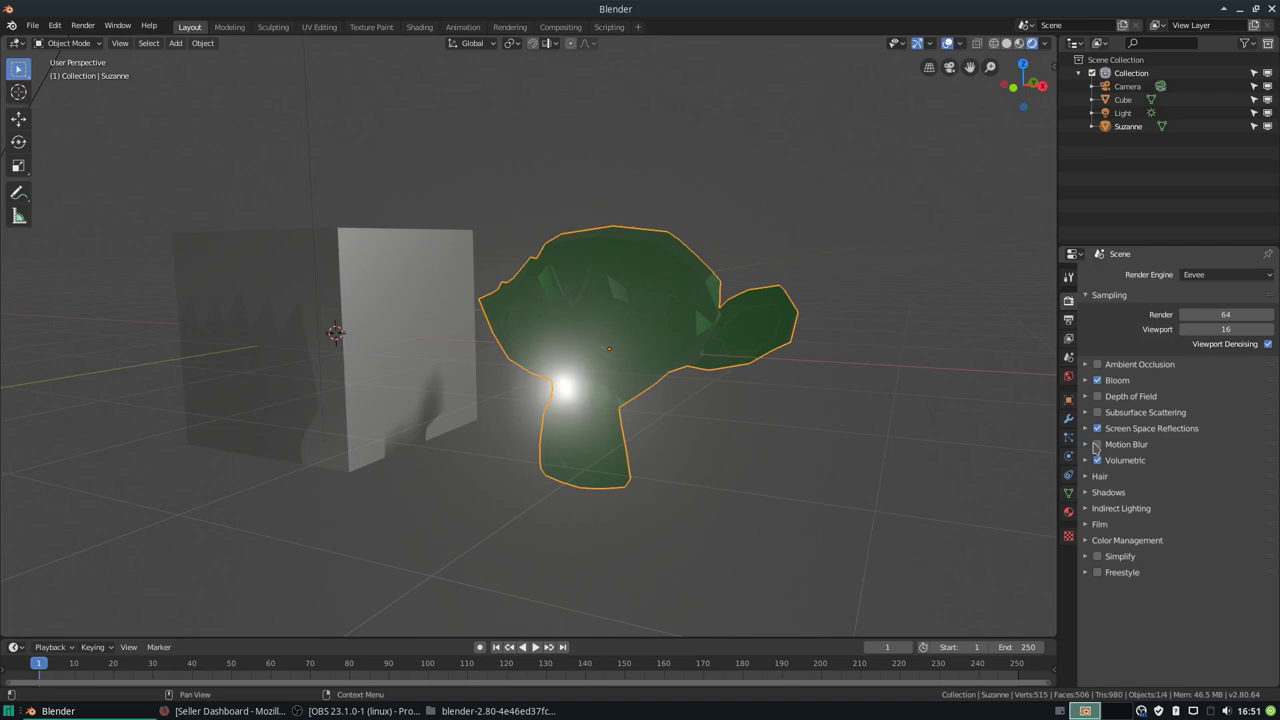
left_click(1098, 381)
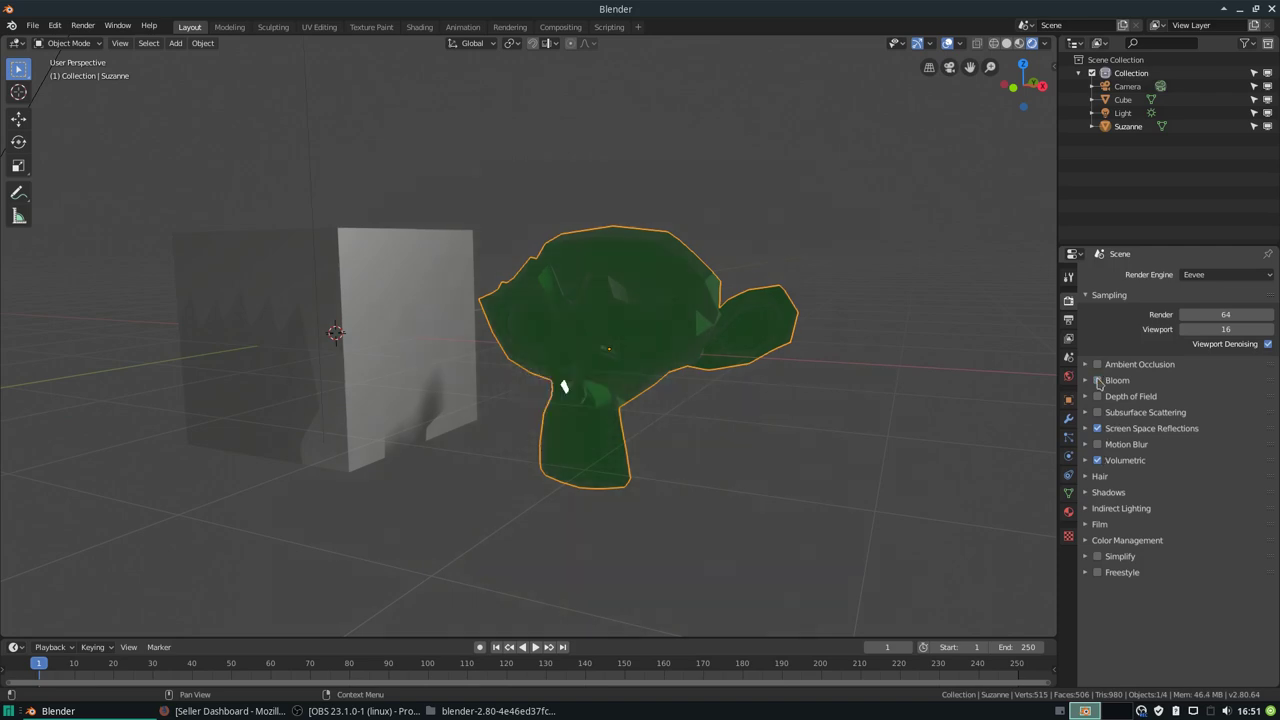
left_click(1098, 381)
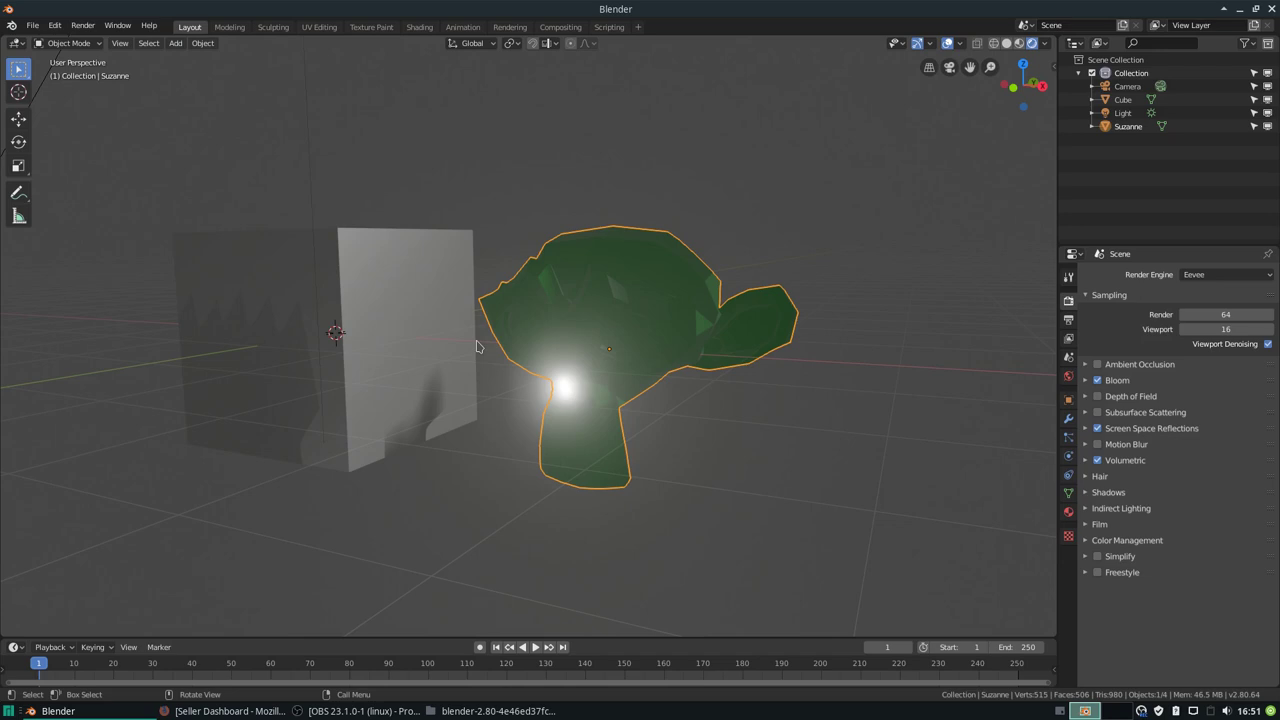
middle_click_drag(476, 346, 523, 349)
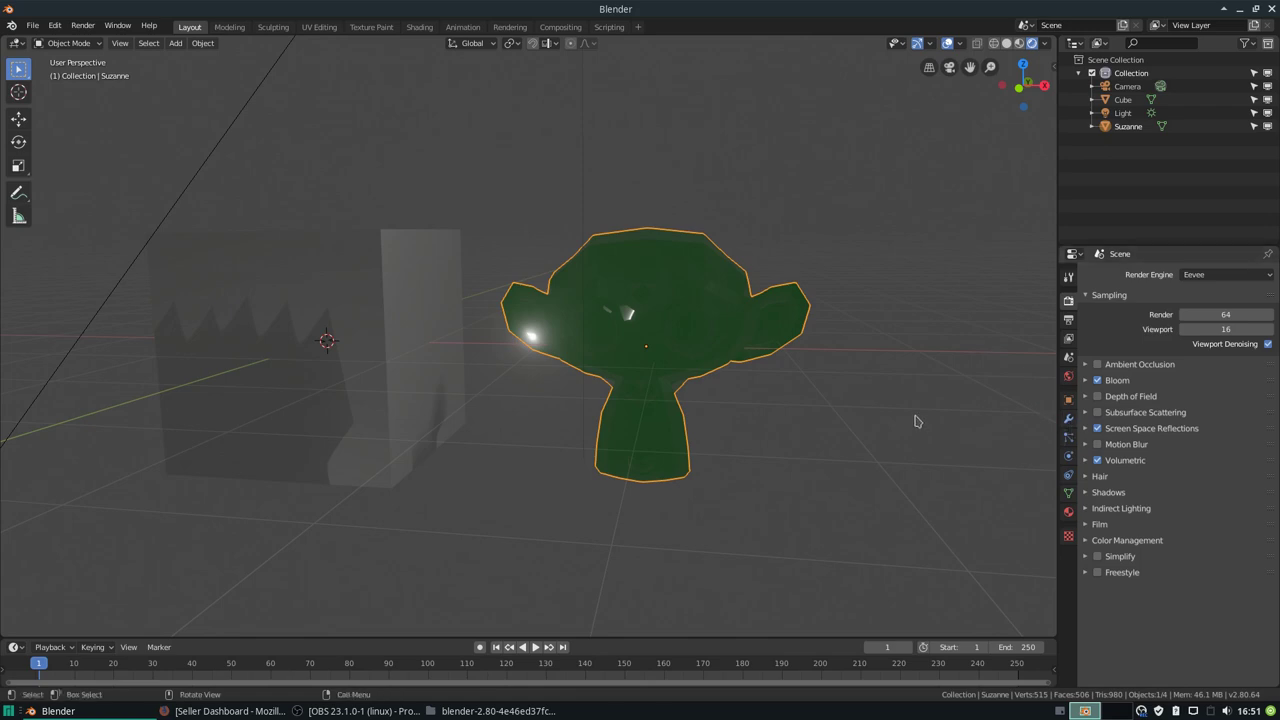
left_click(1098, 461)
mouse_move(738, 360)
middle_mouse_down()
mouse_move(705, 370)
mouse_move(715, 352)
middle_mouse_up()
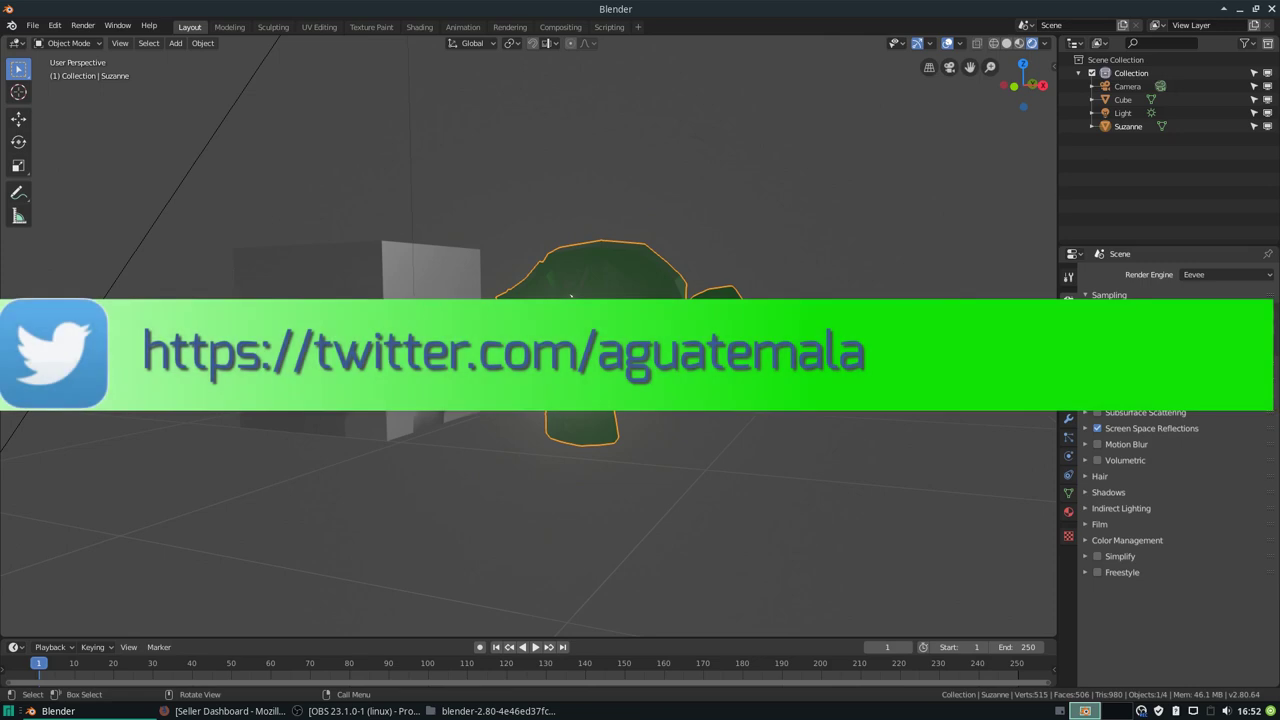
Step: Switch to camera view and rotate the Sun light around the global Z axis
key("KP_0")
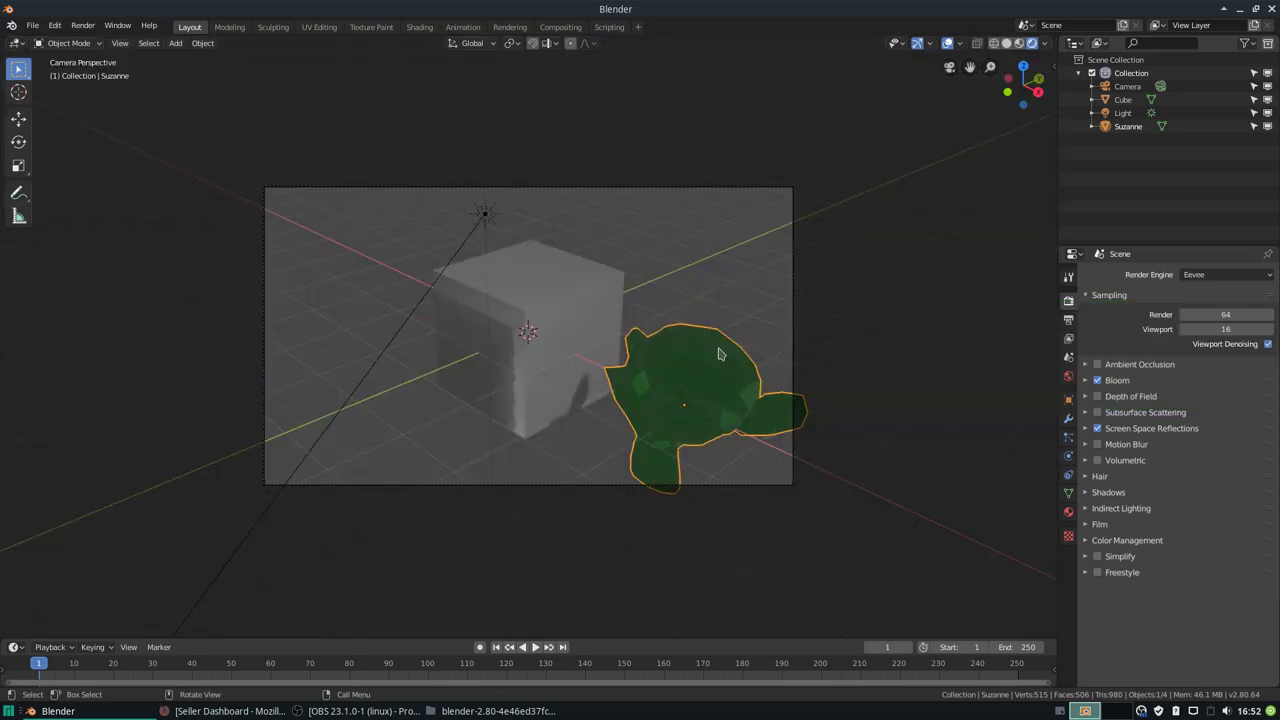
left_click(480, 215)
key("r")
key("z")
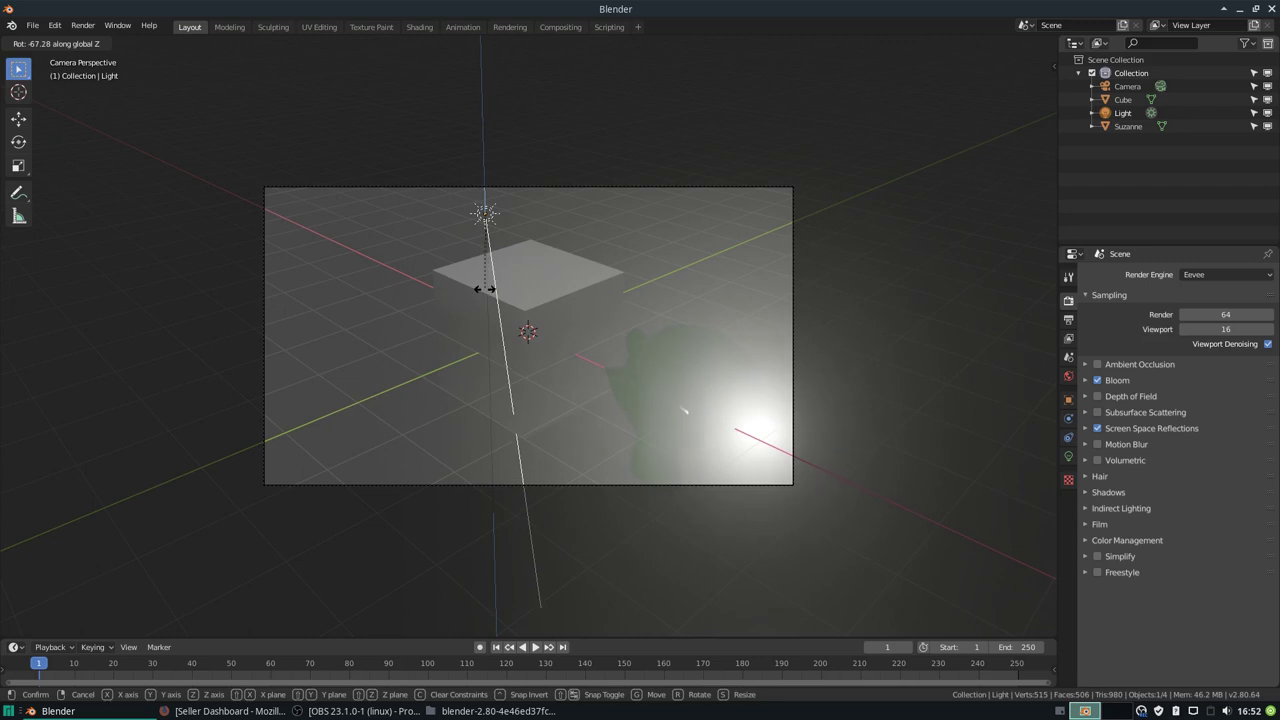
left_click(432, 265)
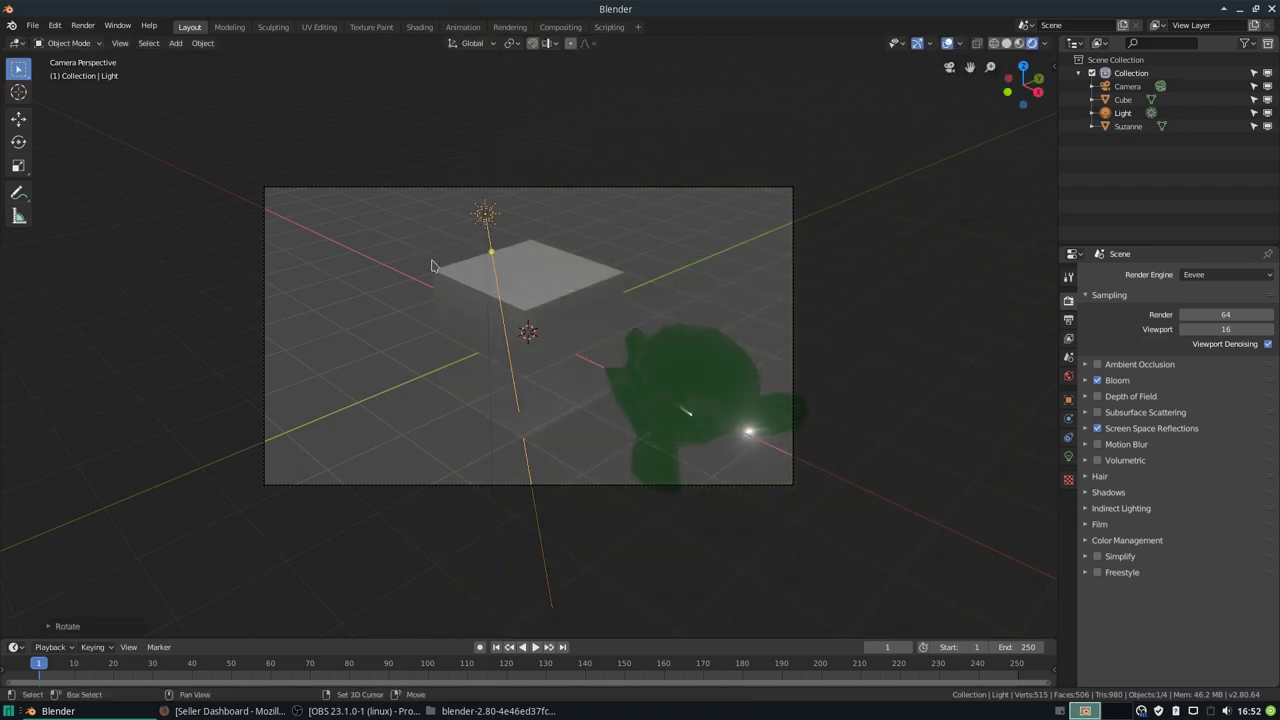
Step: Render the camera view with F12, save it as an image, and close the render window
key("F12")
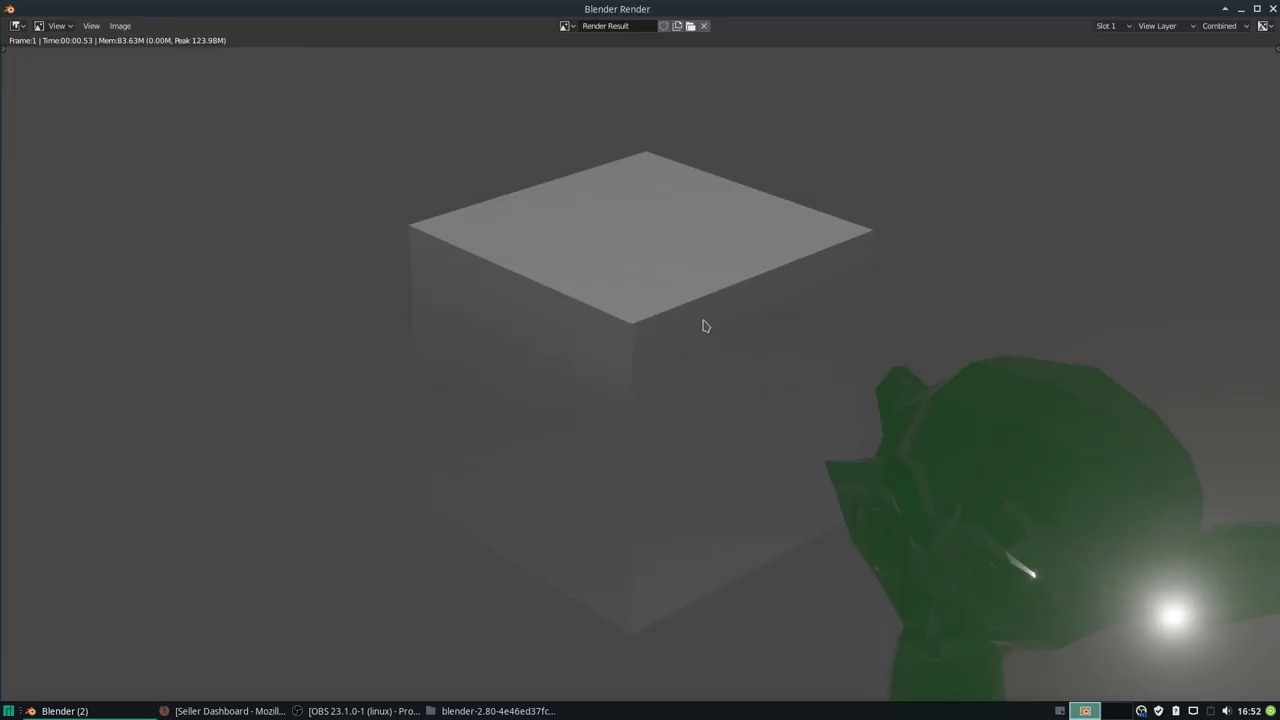
scroll(810, 355, "down", 2)
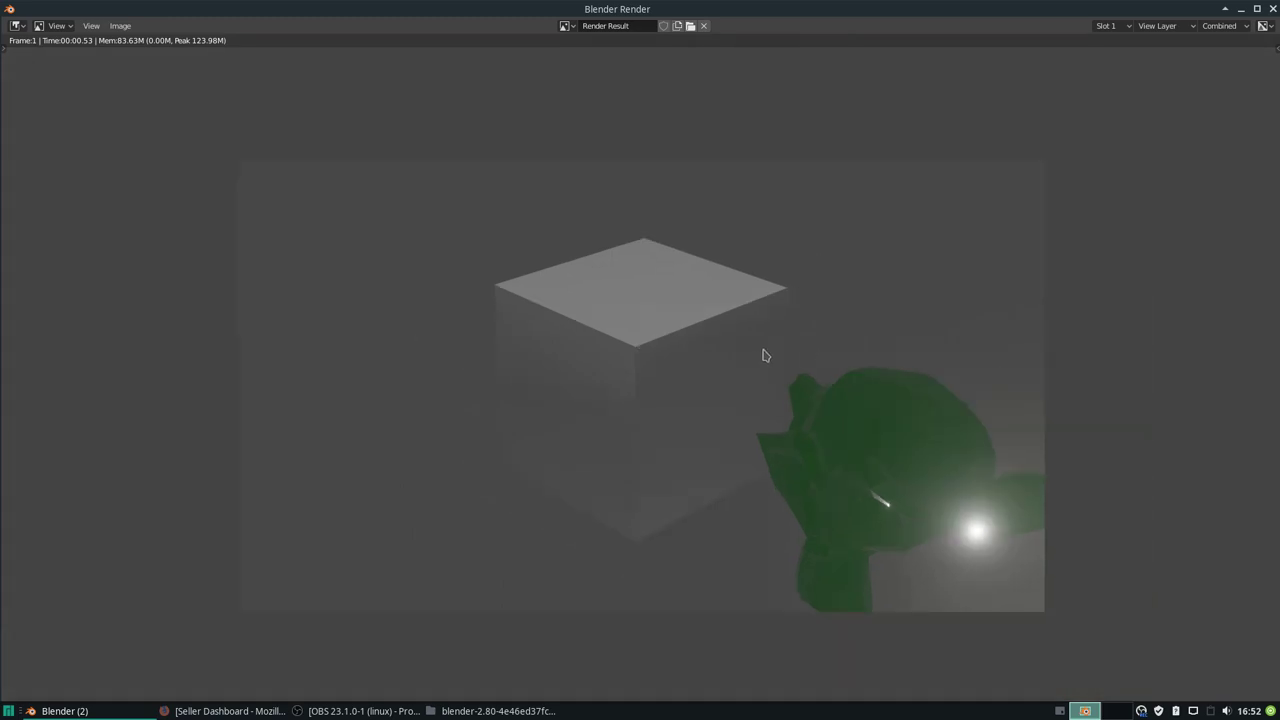
key("shift+alt+s")
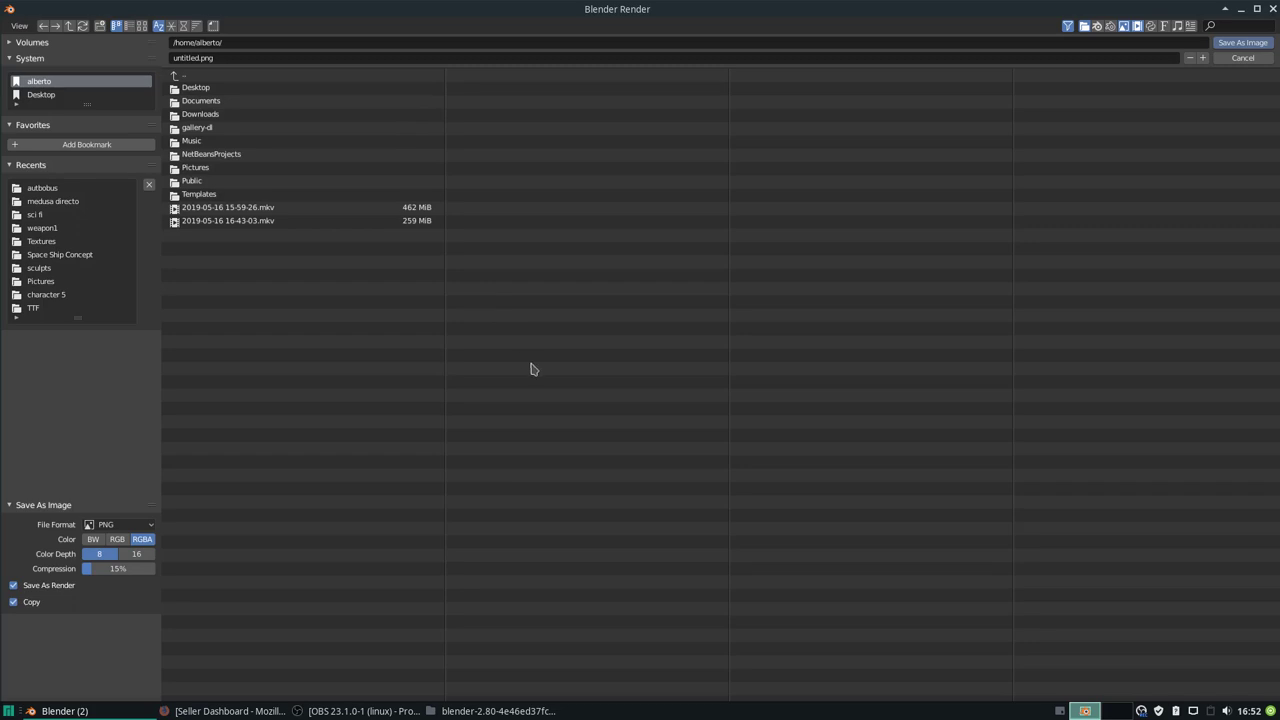
key("Escape")
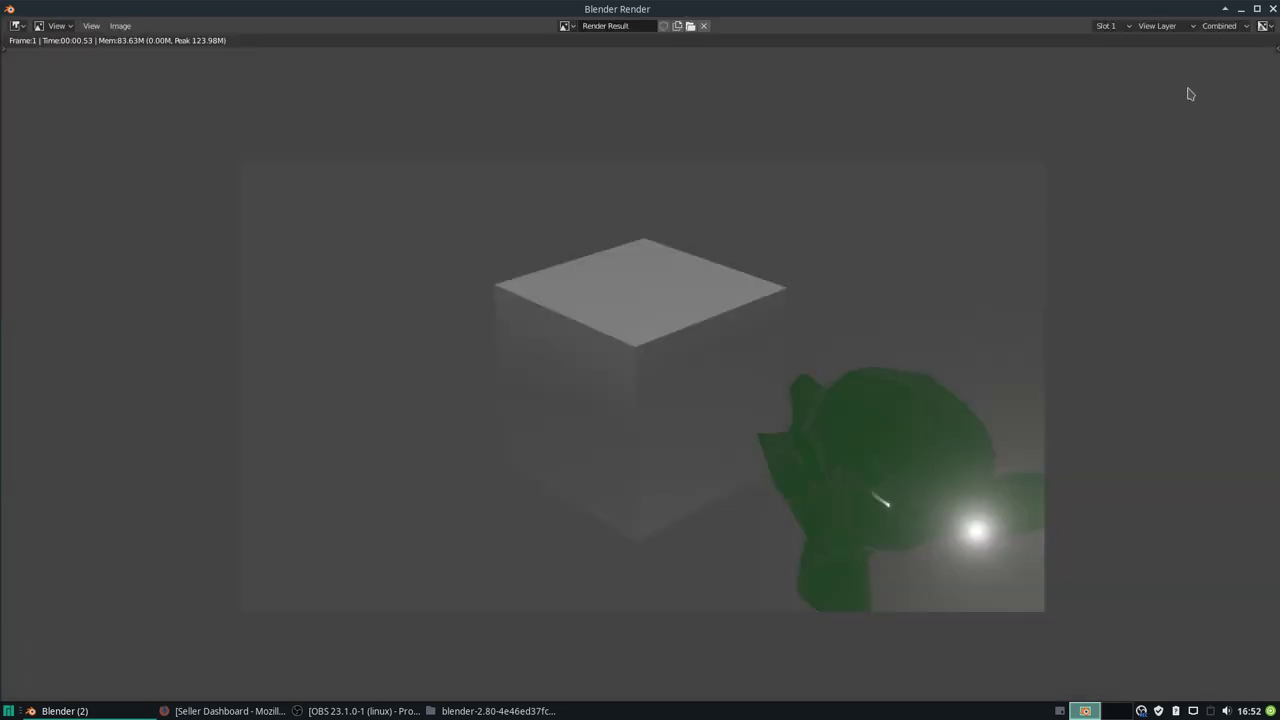
left_click(1272, 9)
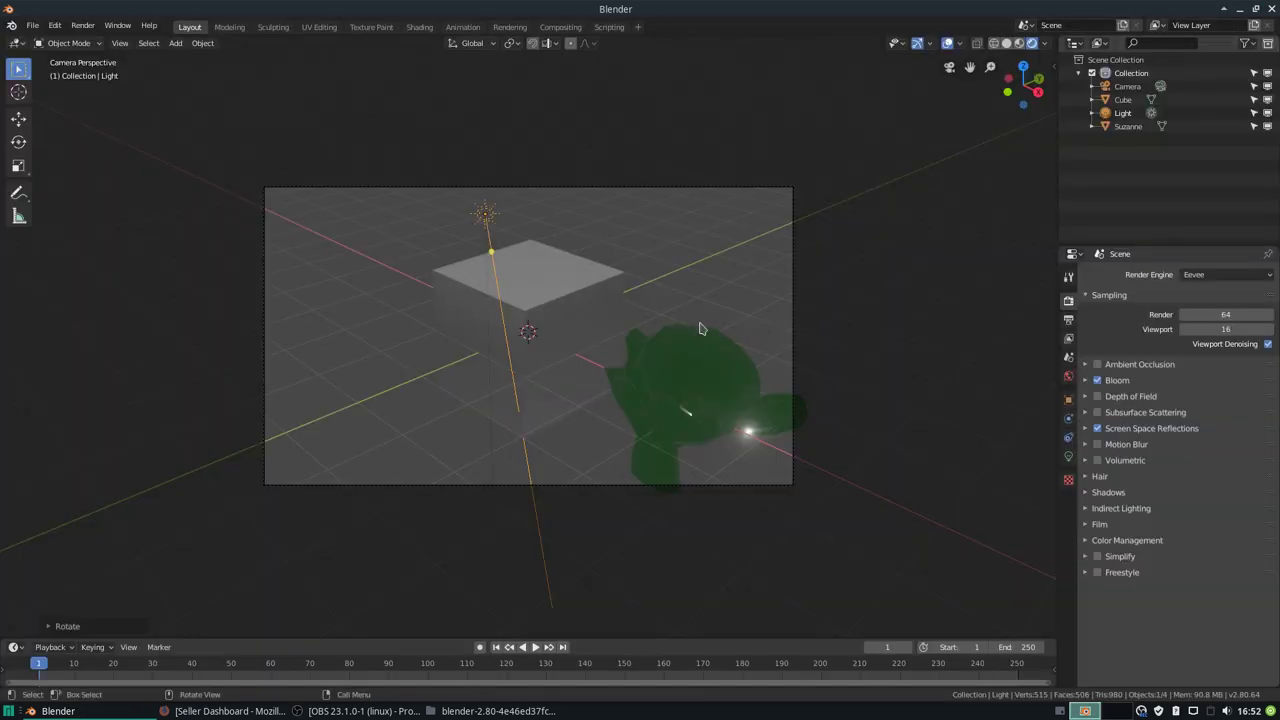